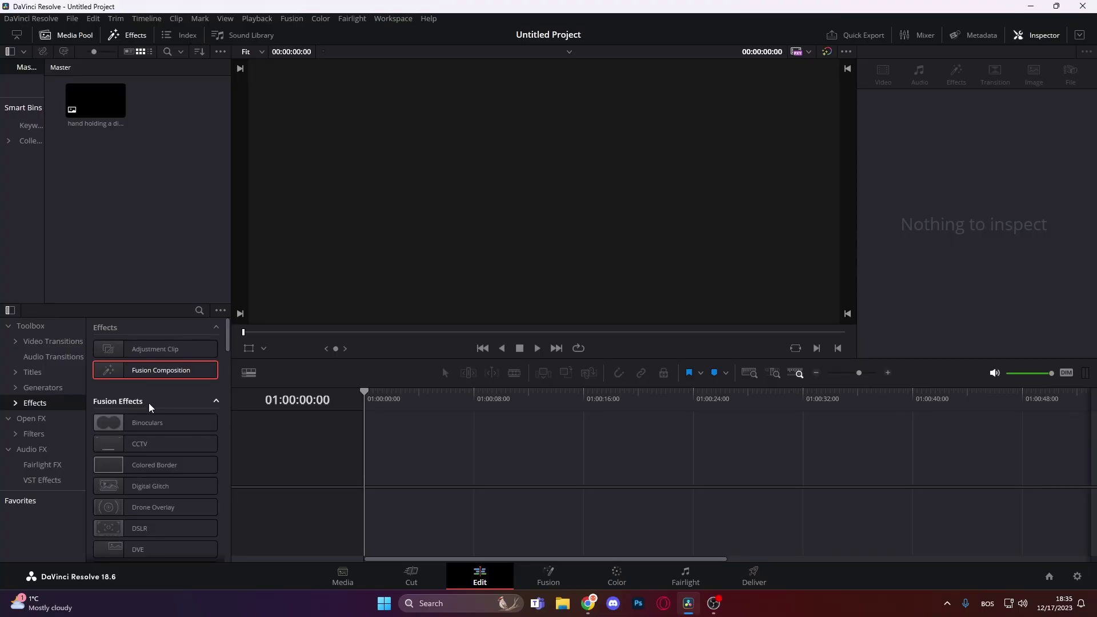
Drag a Fusion Composition from Effects onto a new Edit timeline
{"action": "left_click_drag", "start_coordinate": [143, 372], "coordinate": [370, 474]}
In Fusion, feed a Background1 node into MediaOut1 with its alpha set to 0
{"action": "left_click", "coordinate": [549, 575]}
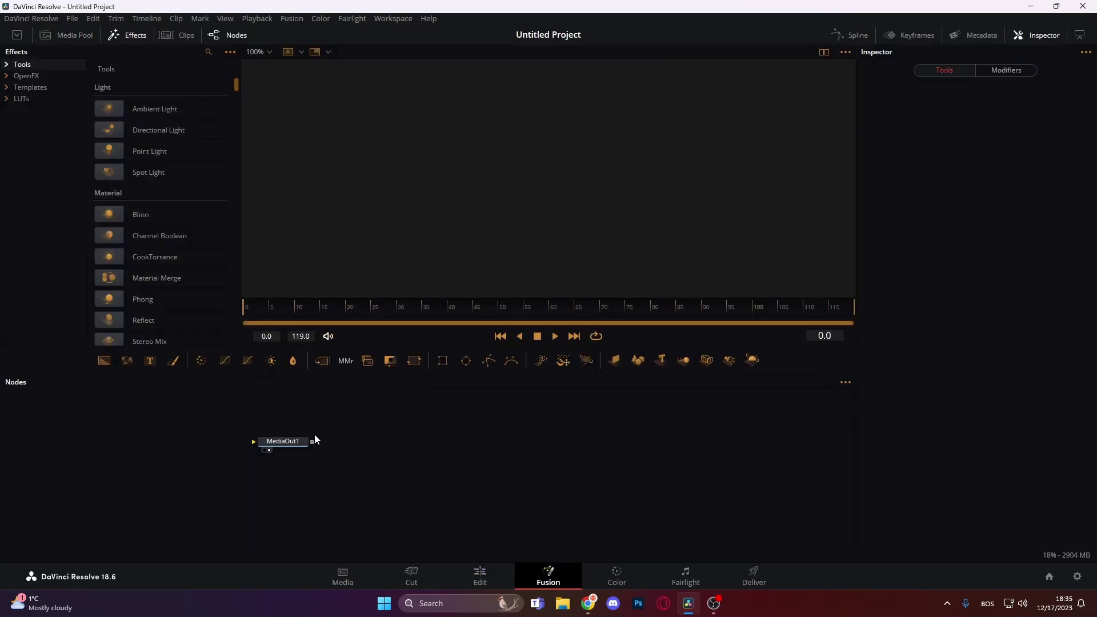
{"action": "left_click_drag", "start_coordinate": [104, 360], "coordinate": [594, 457]}
{"action": "left_click", "coordinate": [66, 456]}
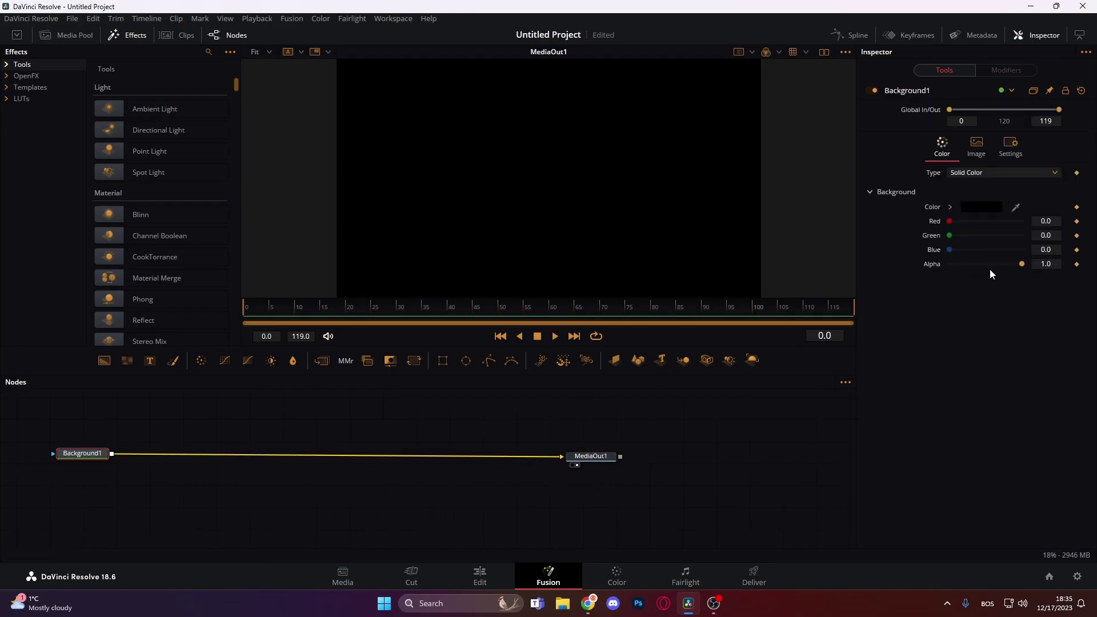
{"action": "left_click_drag", "start_coordinate": [1021, 264], "coordinate": [933, 269]}
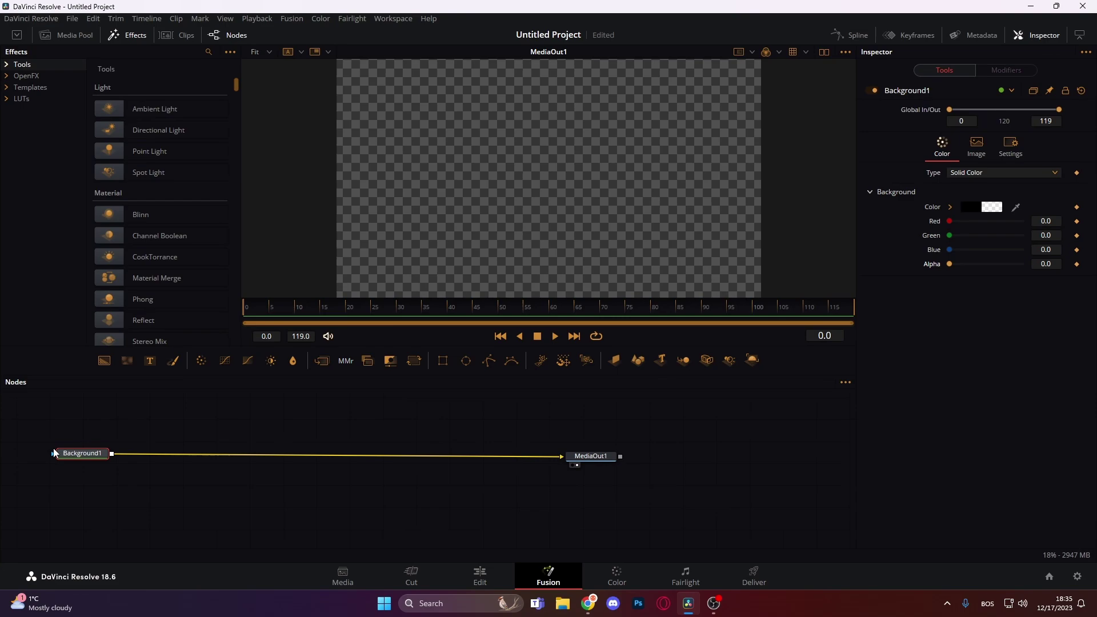
{"action": "left_click_drag", "start_coordinate": [80, 456], "coordinate": [79, 458]}
{"action": "left_click_drag", "start_coordinate": [575, 461], "coordinate": [584, 460]}
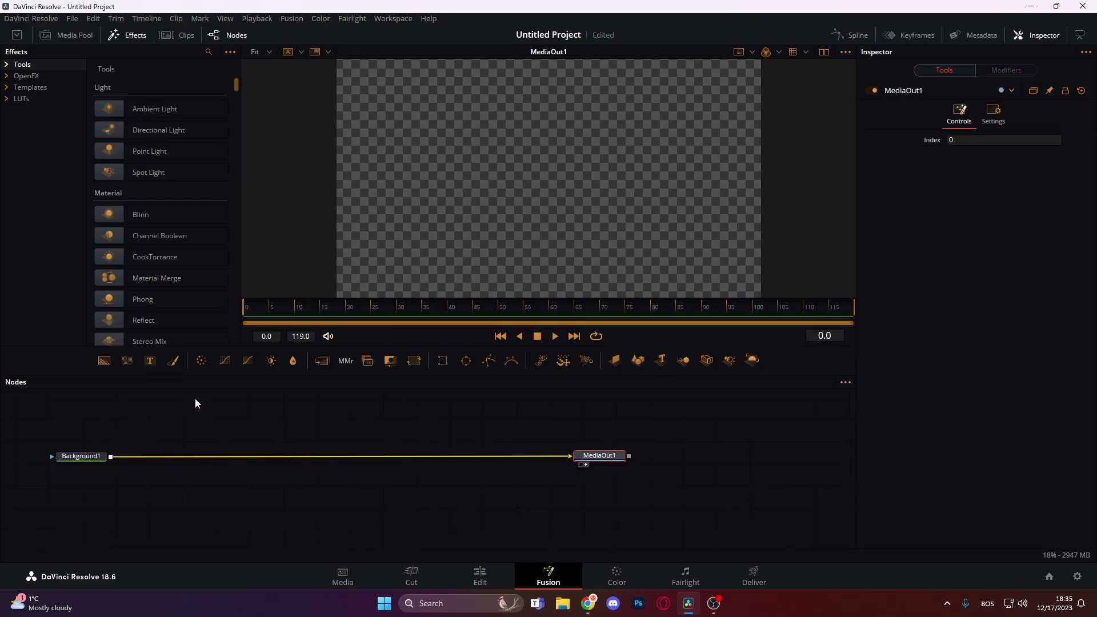
Merge Background2 over Background1, masked by a 0.306×0.754 Rectangle with corner radius 0.22
{"action": "left_click_drag", "start_coordinate": [104, 360], "coordinate": [114, 491]}
{"action": "left_click_drag", "start_coordinate": [144, 440], "coordinate": [149, 448]}
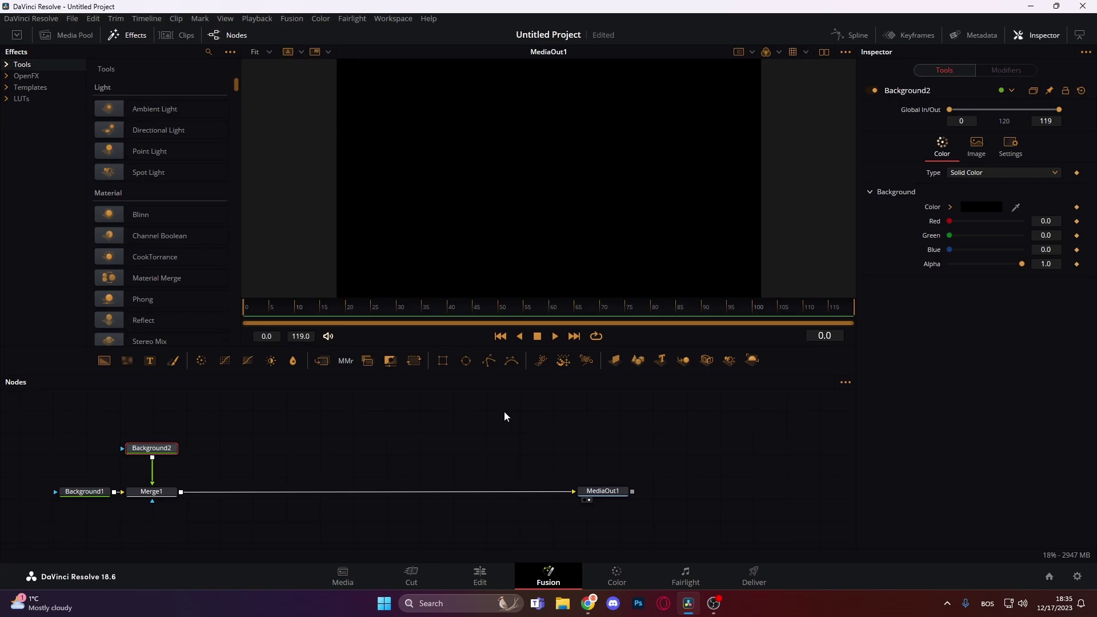
{"action": "left_click_drag", "start_coordinate": [443, 361], "coordinate": [124, 450]}
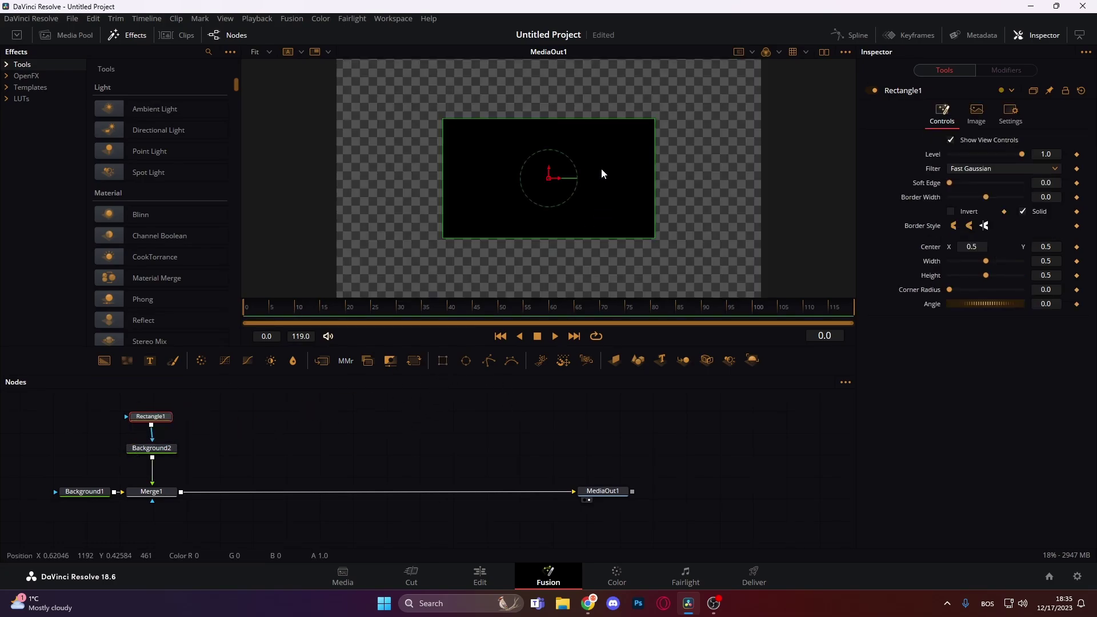
{"action": "left_click_drag", "start_coordinate": [655, 119], "coordinate": [614, 89]}
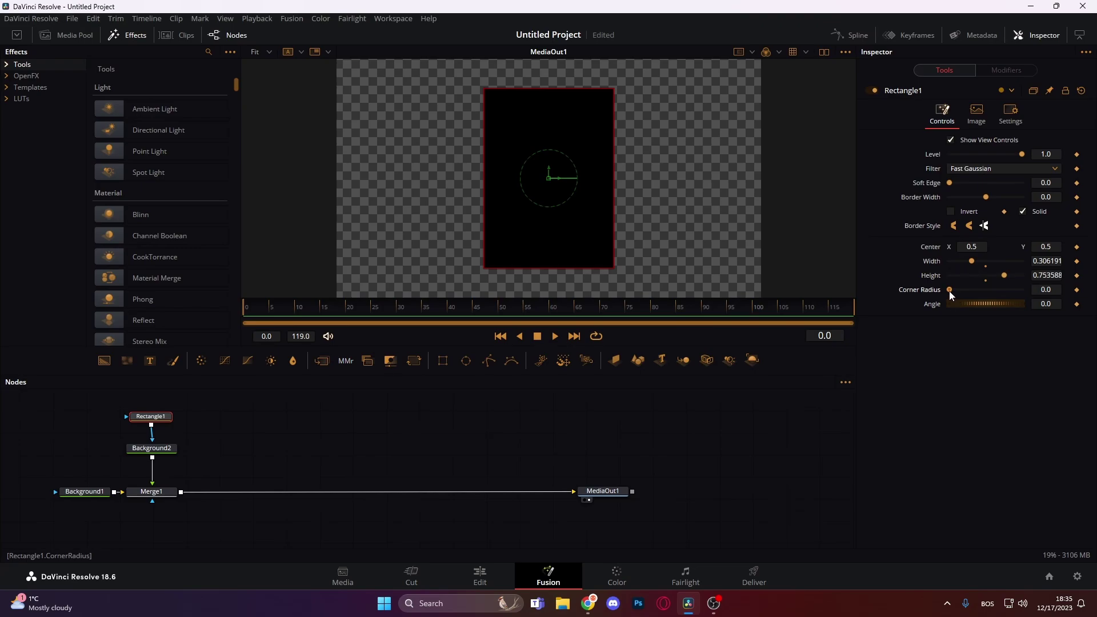
{"action": "left_click_drag", "start_coordinate": [949, 290], "coordinate": [966, 290]}
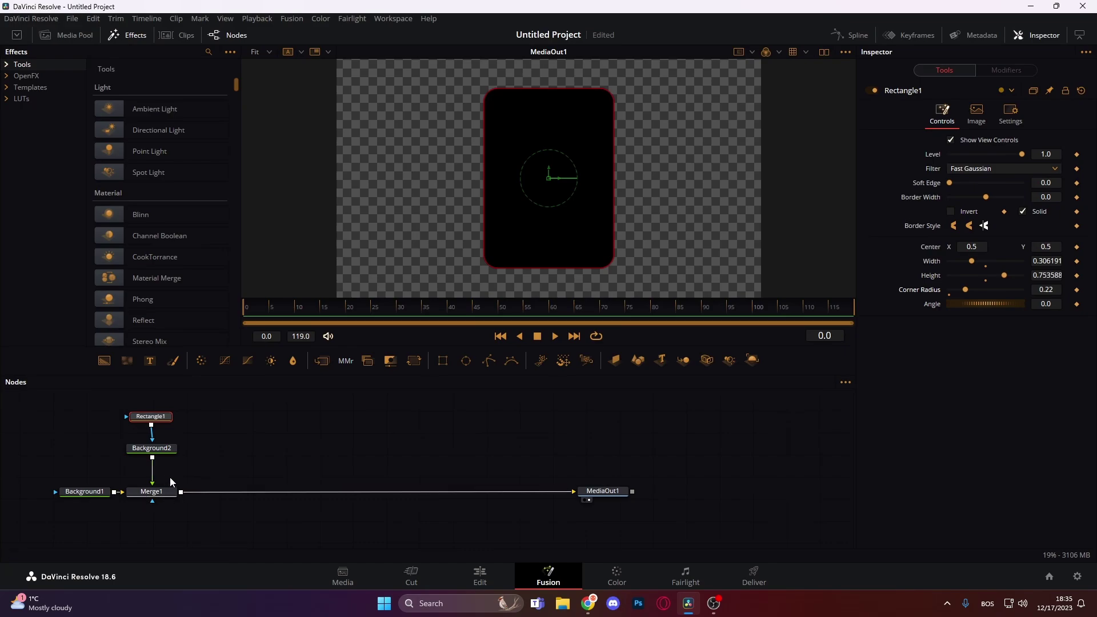
Switch Background2 to a Gradient fill running vertically from bottom centre to top
{"action": "left_click", "coordinate": [153, 449]}
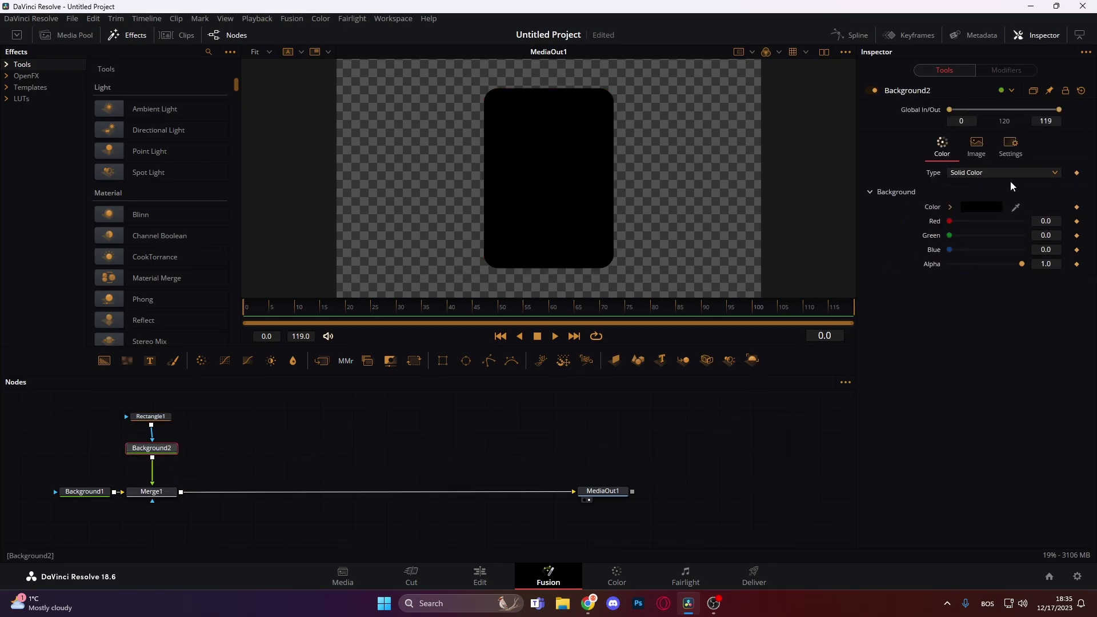
{"action": "left_click", "coordinate": [1010, 173]}
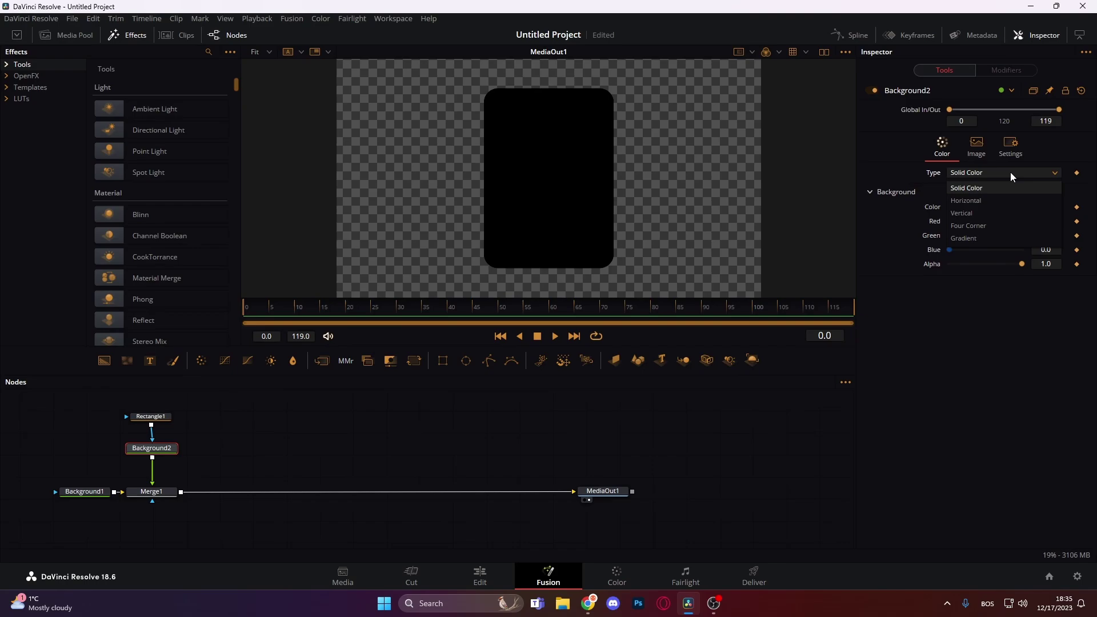
{"action": "left_click", "coordinate": [982, 238]}
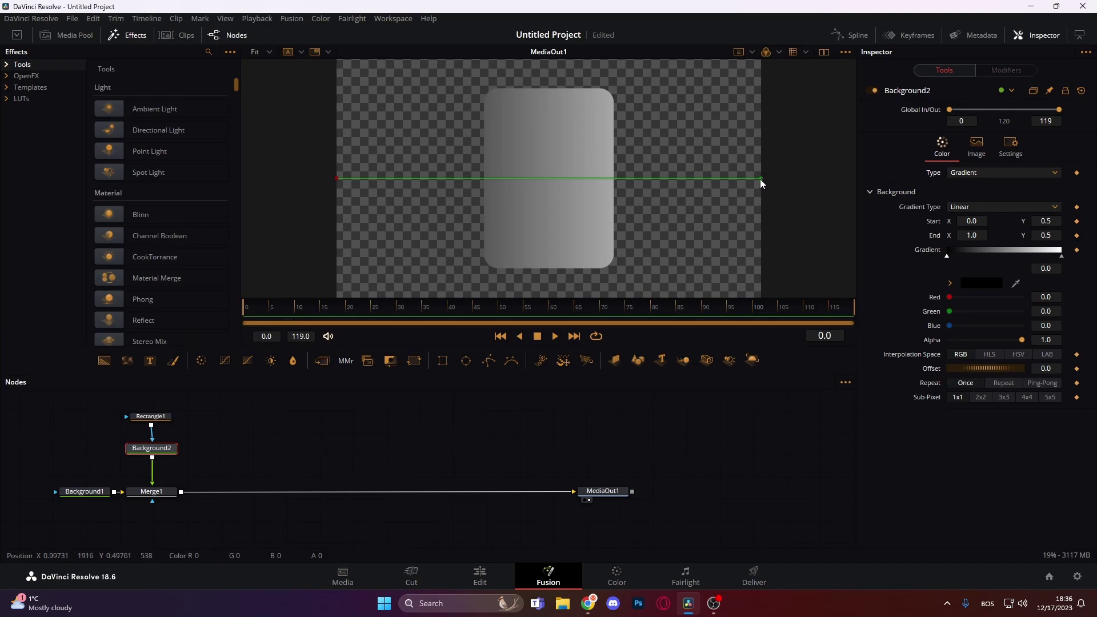
{"action": "left_click_drag", "start_coordinate": [760, 179], "coordinate": [563, 59]}
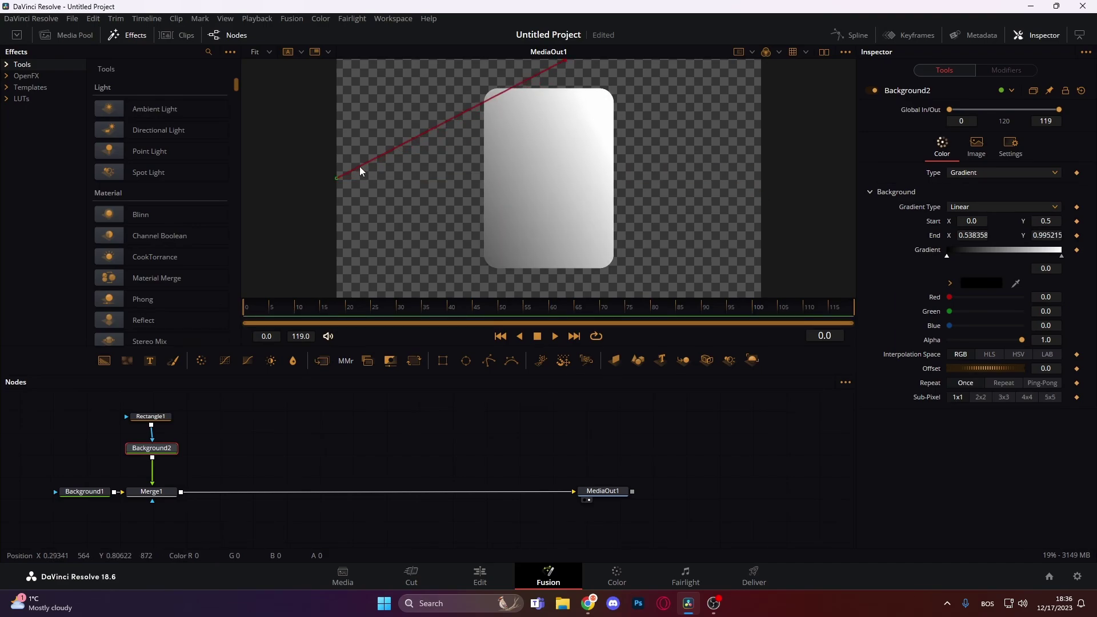
{"action": "left_click_drag", "start_coordinate": [337, 177], "coordinate": [556, 289]}
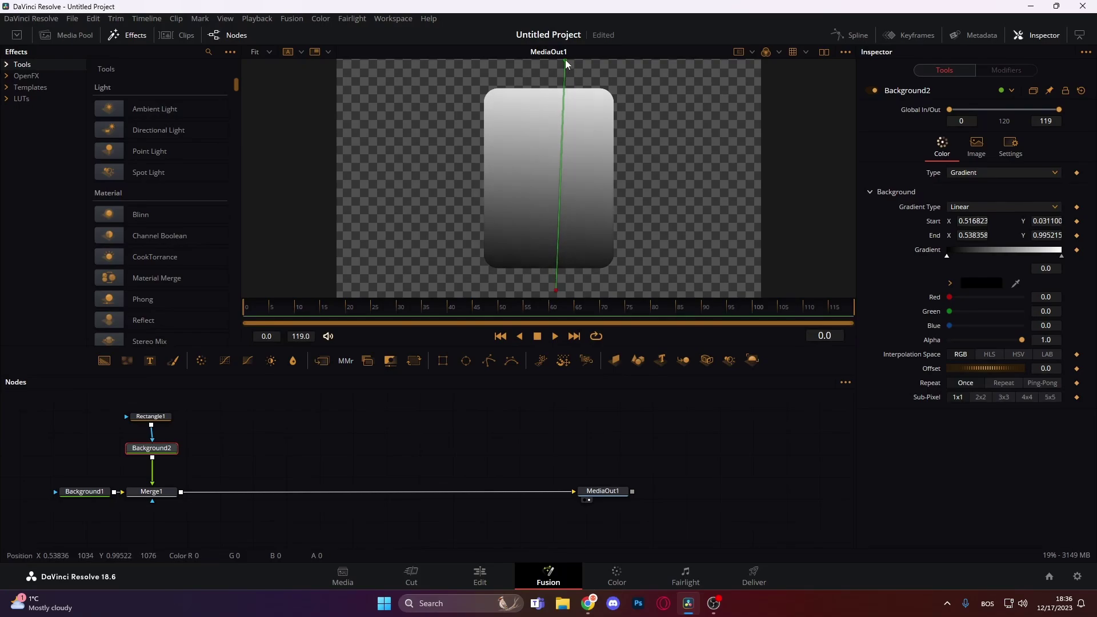
{"action": "left_click_drag", "start_coordinate": [564, 60], "coordinate": [558, 77]}
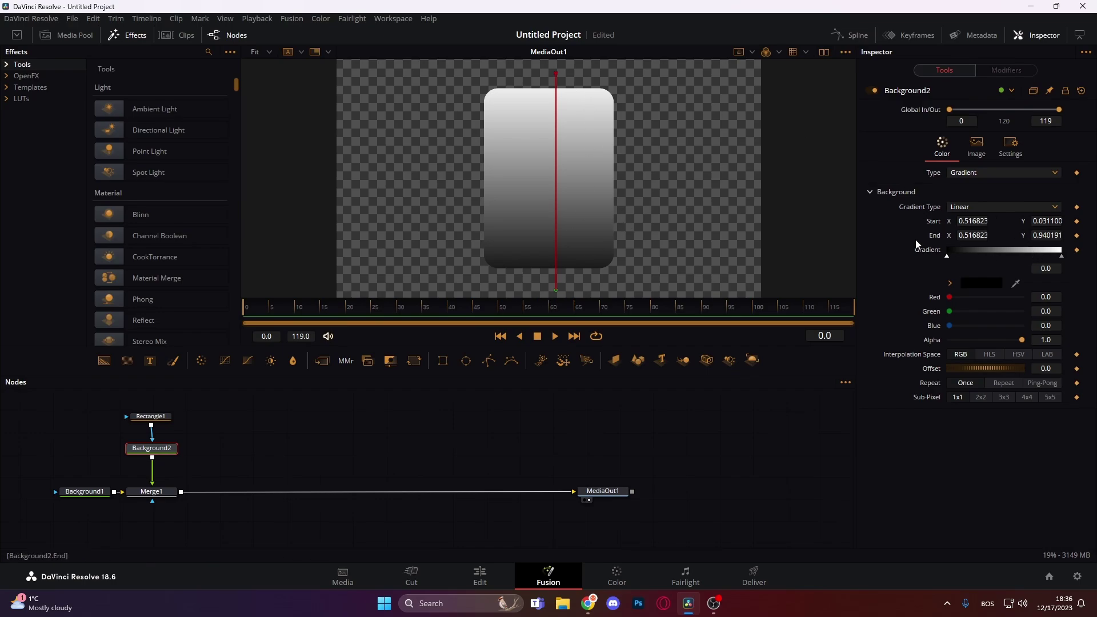
Change the gradient's white end stop to light gray #adadad
{"action": "left_click", "coordinate": [1062, 257]}
{"action": "left_click", "coordinate": [978, 284]}
{"action": "left_click_drag", "start_coordinate": [683, 207], "coordinate": [680, 235]}
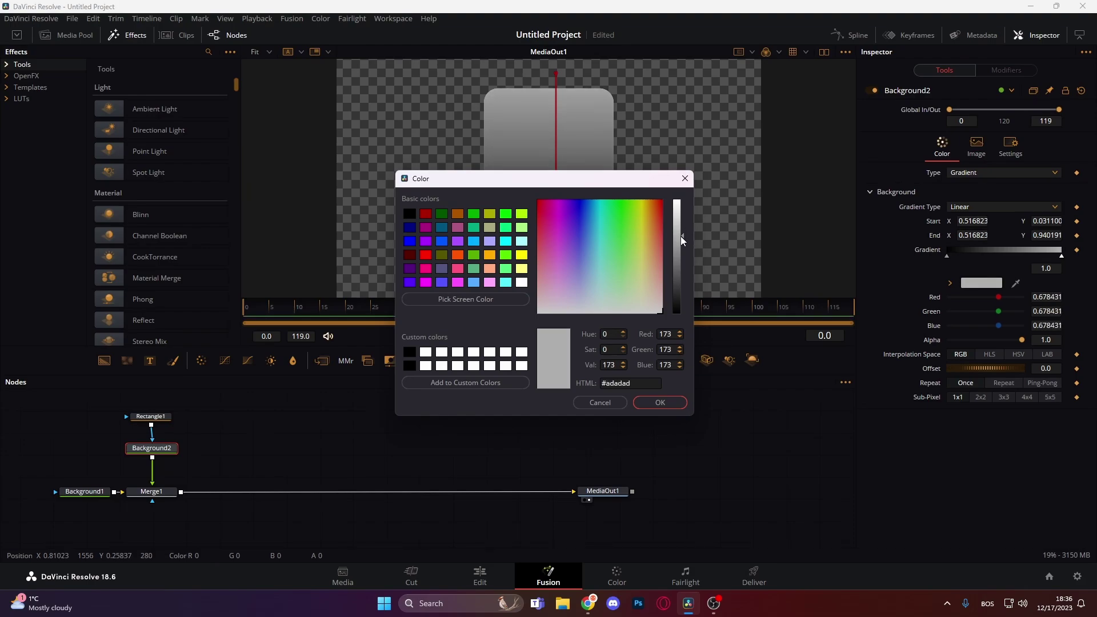
{"action": "left_click", "coordinate": [660, 402]}
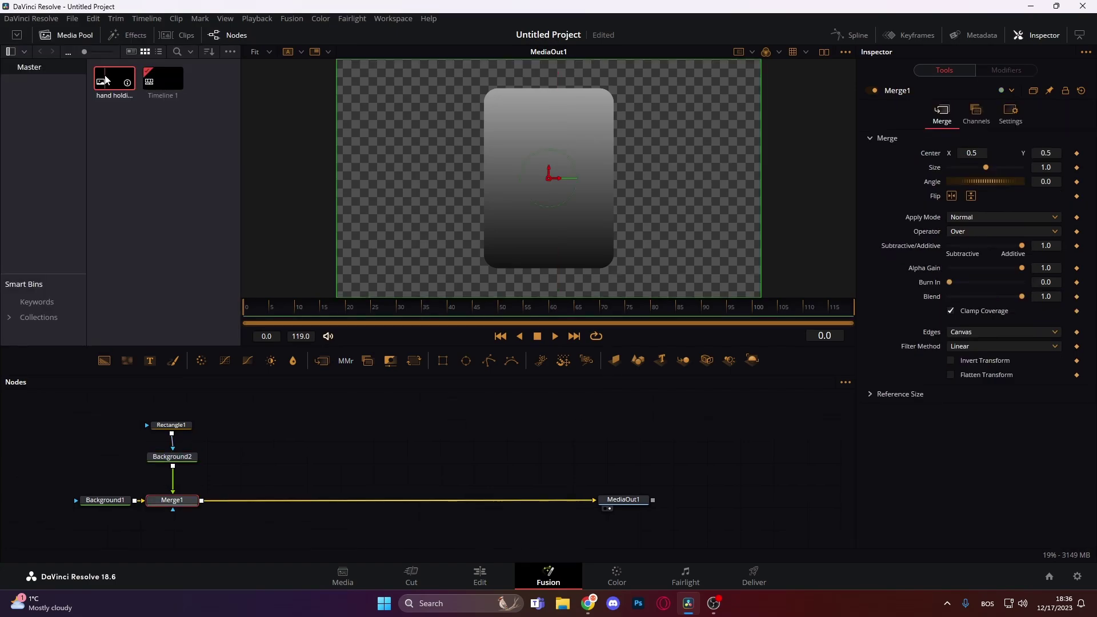
Merge the hand-holding-a-diamond clip in via Merge2, shrink it and position it on the card
{"action": "left_click_drag", "start_coordinate": [105, 80], "coordinate": [240, 500]}
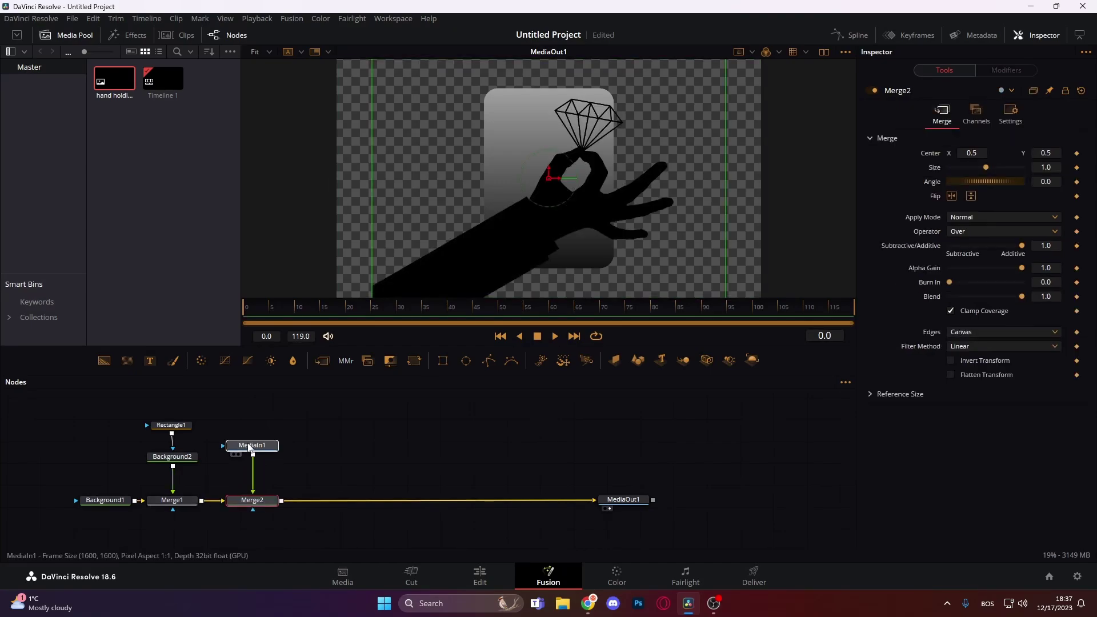
{"action": "left_click", "coordinate": [249, 447]}
{"action": "left_click", "coordinate": [259, 501]}
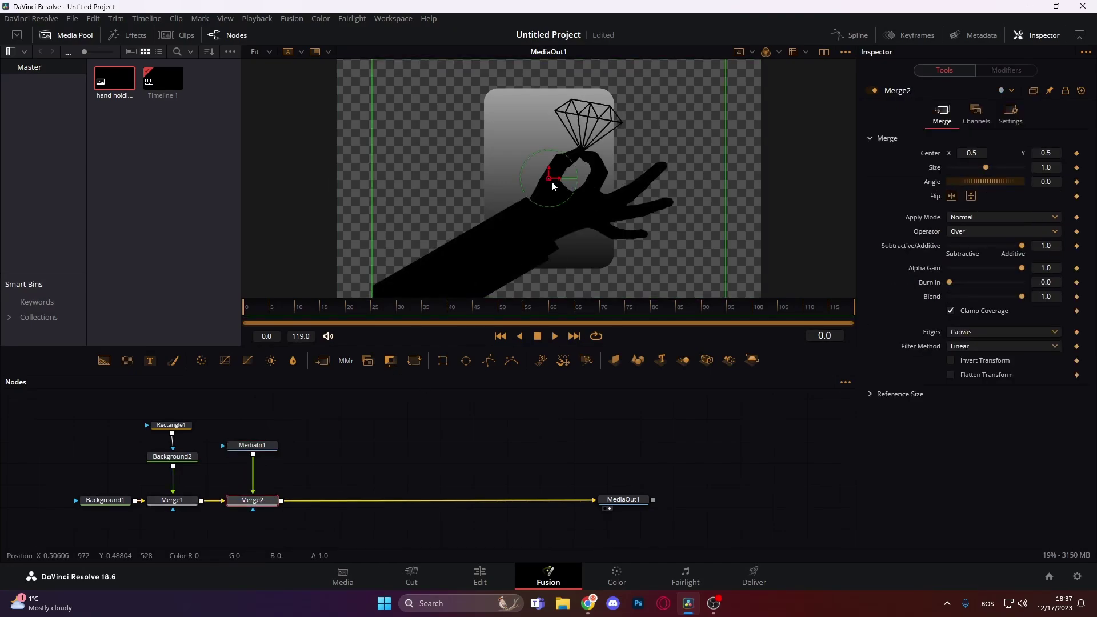
{"action": "left_click_drag", "start_coordinate": [550, 179], "coordinate": [488, 186]}
{"action": "scroll", "coordinate": [617, 131], "scroll_direction": "up", "scroll_amount": 2}
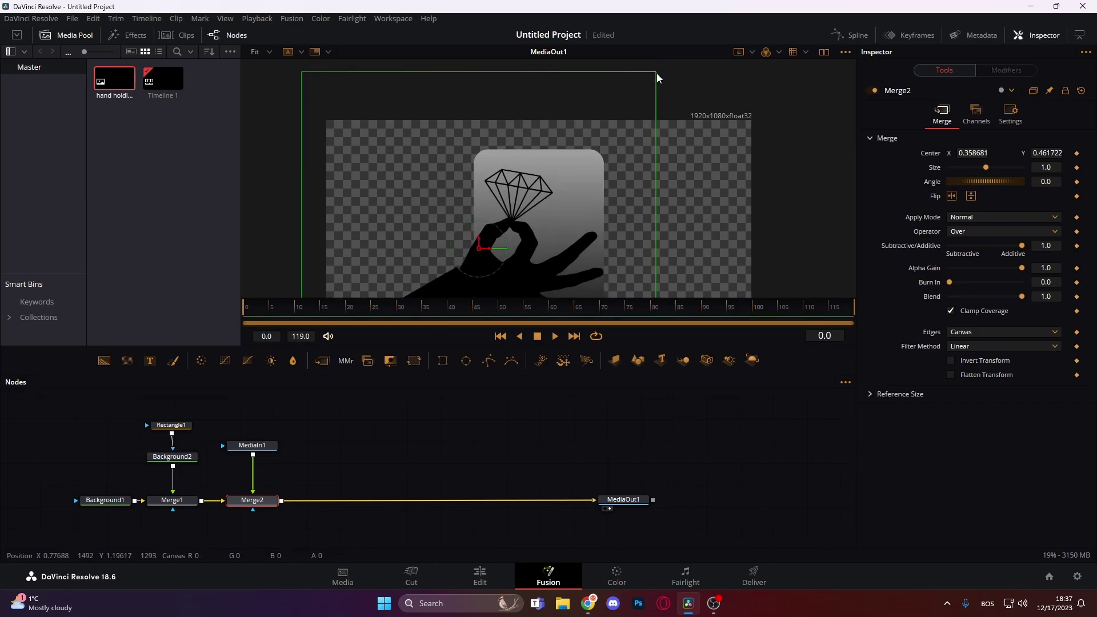
{"action": "left_click_drag", "start_coordinate": [654, 73], "coordinate": [584, 144]}
{"action": "scroll", "coordinate": [651, 143], "scroll_direction": "down", "scroll_amount": 2}
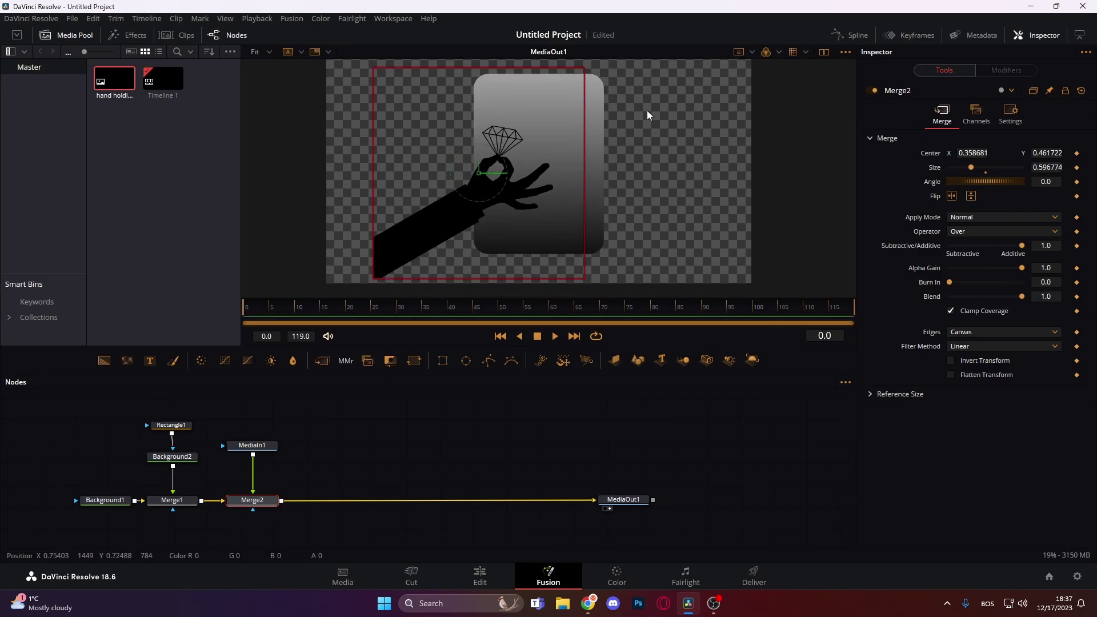
{"action": "left_click_drag", "start_coordinate": [480, 173], "coordinate": [516, 162]}
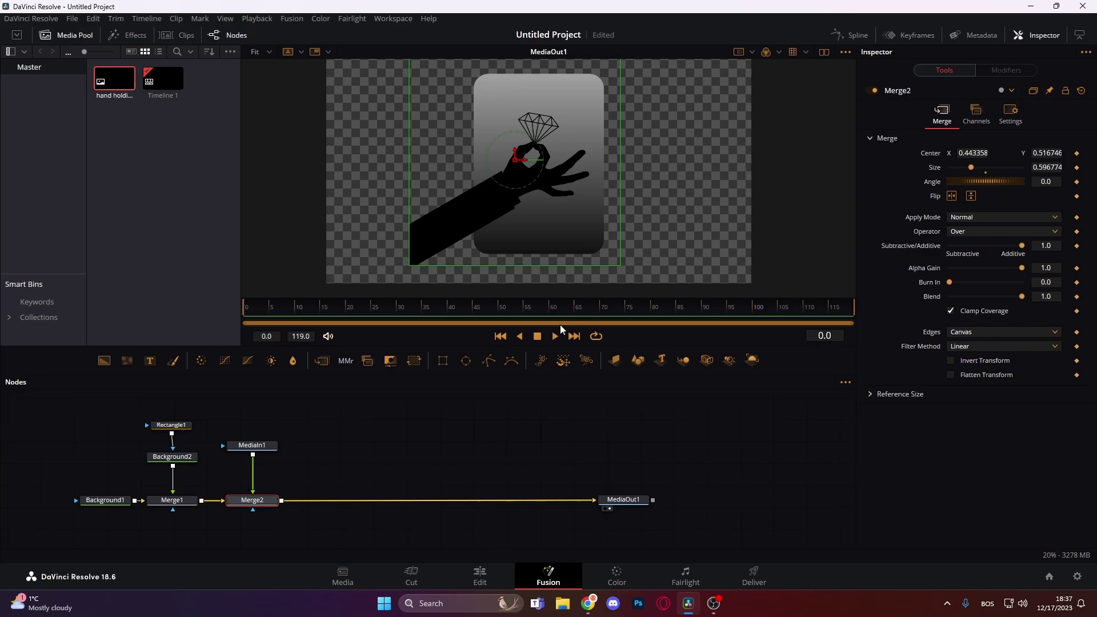
Save the project and set Merge2's operator to Atop to clip the hand to the card
{"action": "key", "text": "ctrl+s"}
{"action": "left_click", "coordinate": [984, 231]}
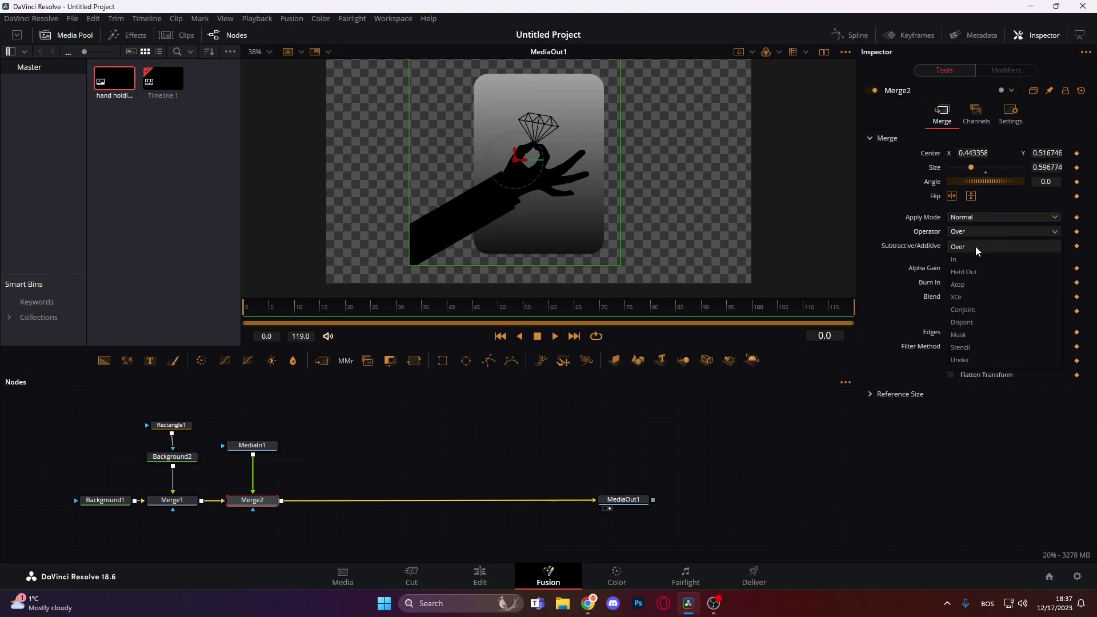
{"action": "left_click", "coordinate": [973, 282]}
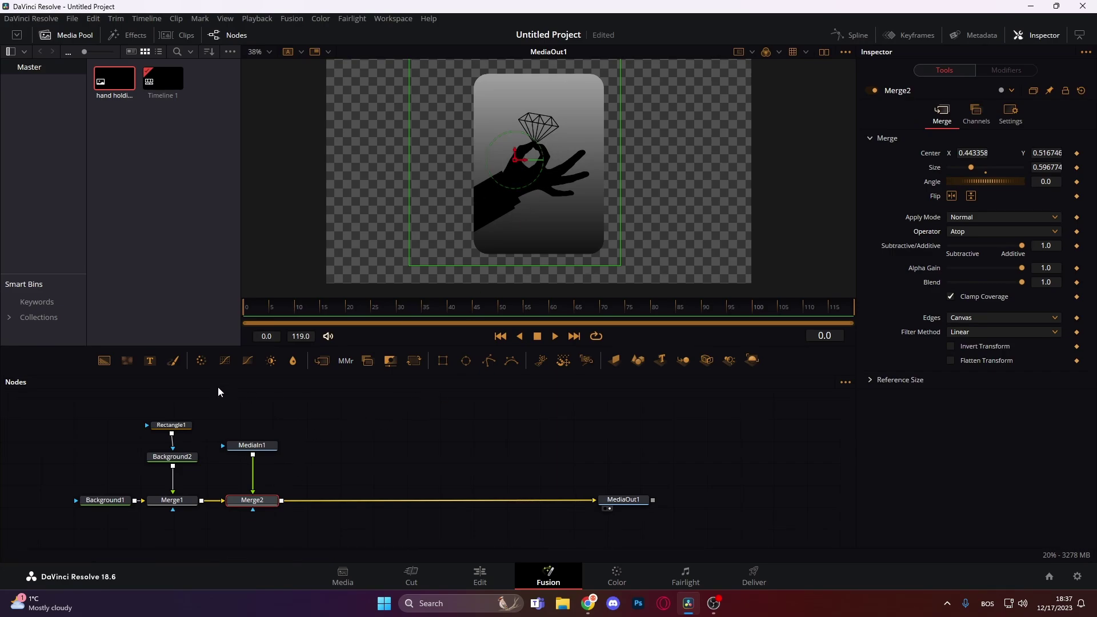
Add a Text node merged via Merge3 reading 'high value'
{"action": "left_click_drag", "start_coordinate": [150, 361], "coordinate": [281, 501]}
{"action": "left_click_drag", "start_coordinate": [327, 436], "coordinate": [329, 452]}
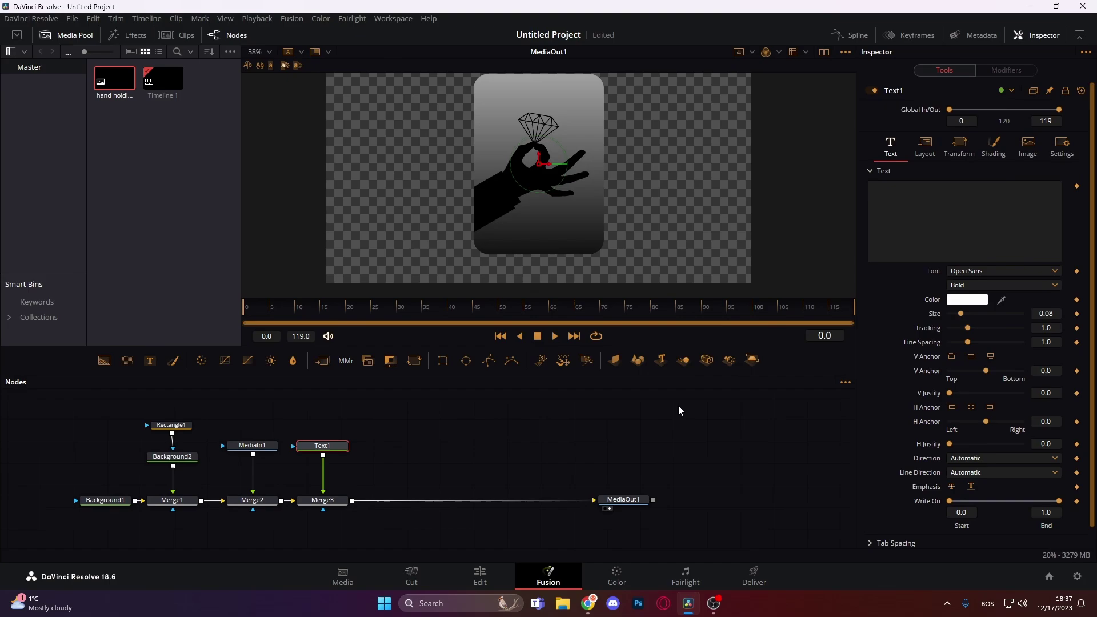
{"action": "left_click", "coordinate": [936, 196]}
{"action": "type", "text": "h"}
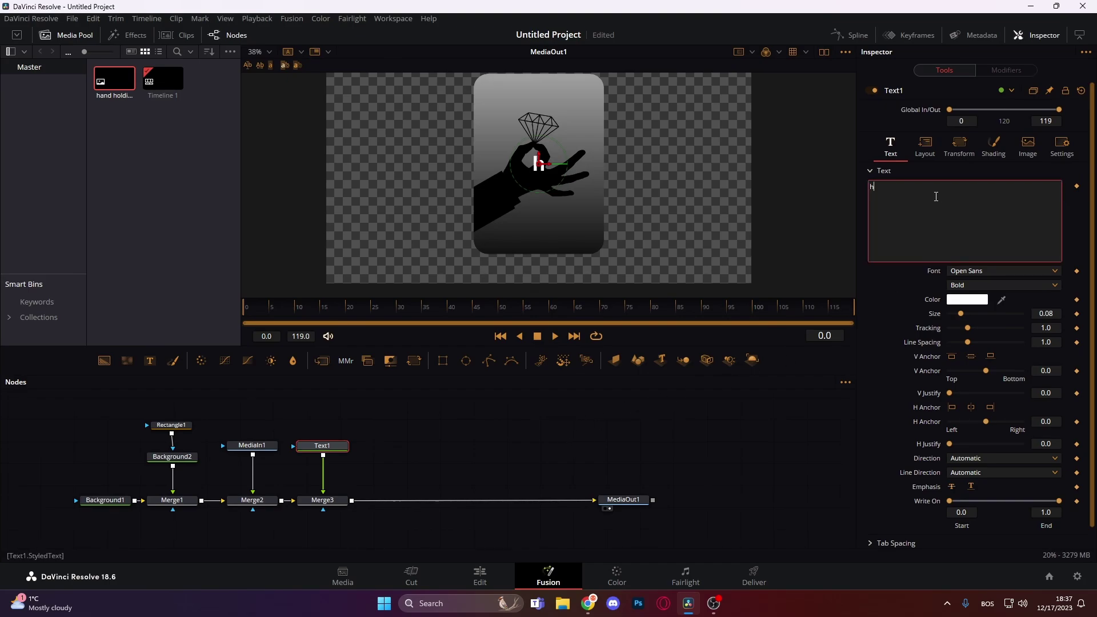
{"action": "type", "text": "igh valu"}
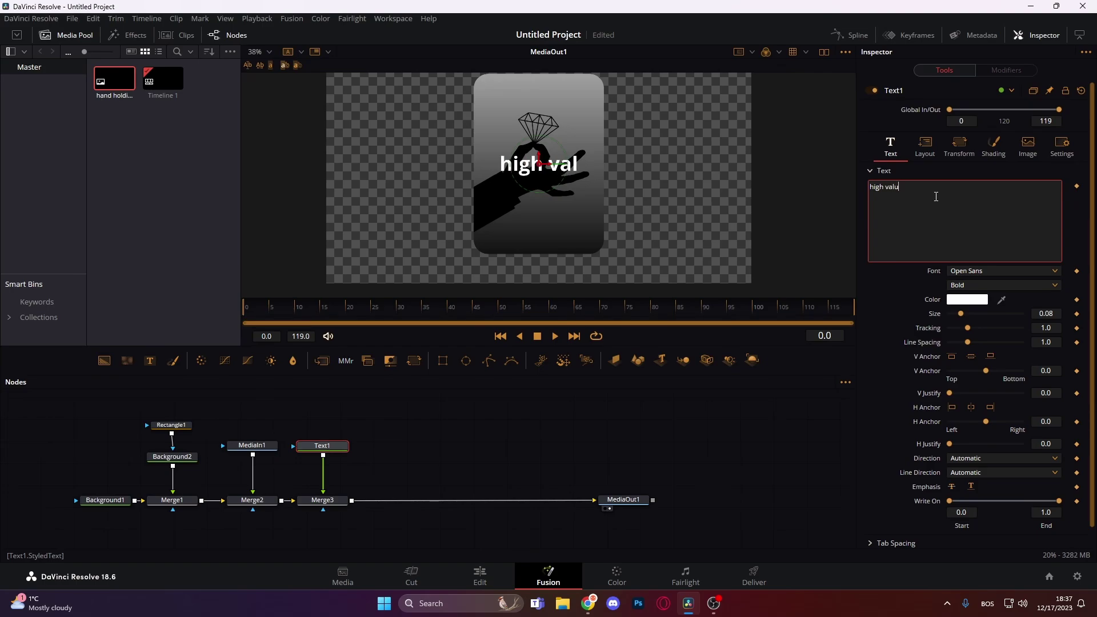
{"action": "type", "text": "e"}
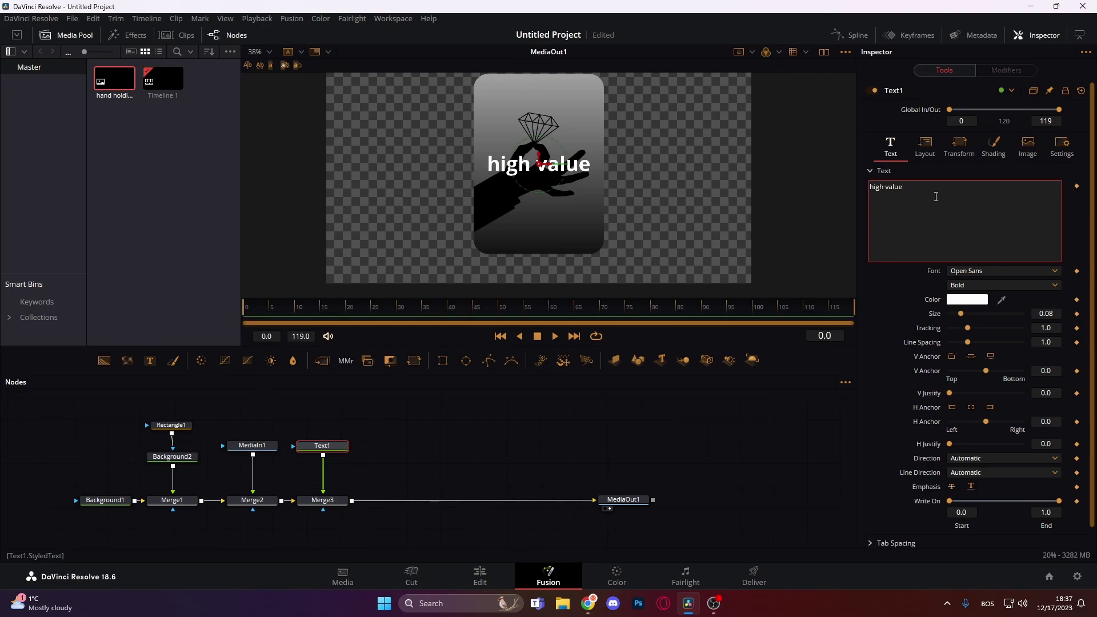
Set the text to Corbel Light Italic and move it lower on the card
{"action": "left_click", "coordinate": [1012, 272]}
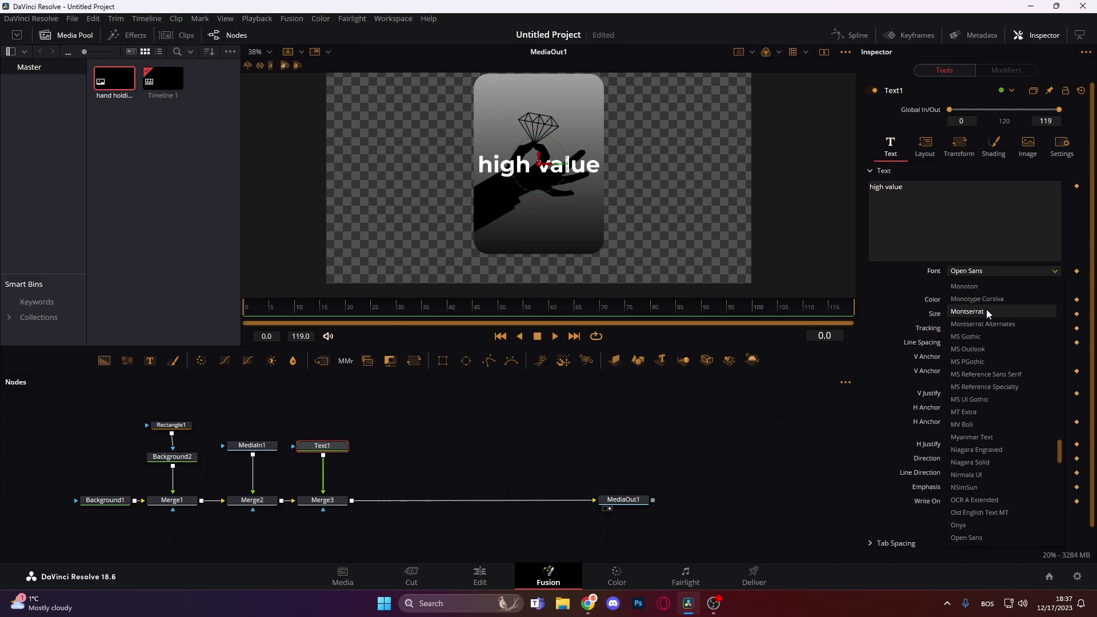
{"action": "scroll", "coordinate": [986, 308], "scroll_direction": "up", "scroll_amount": 10}
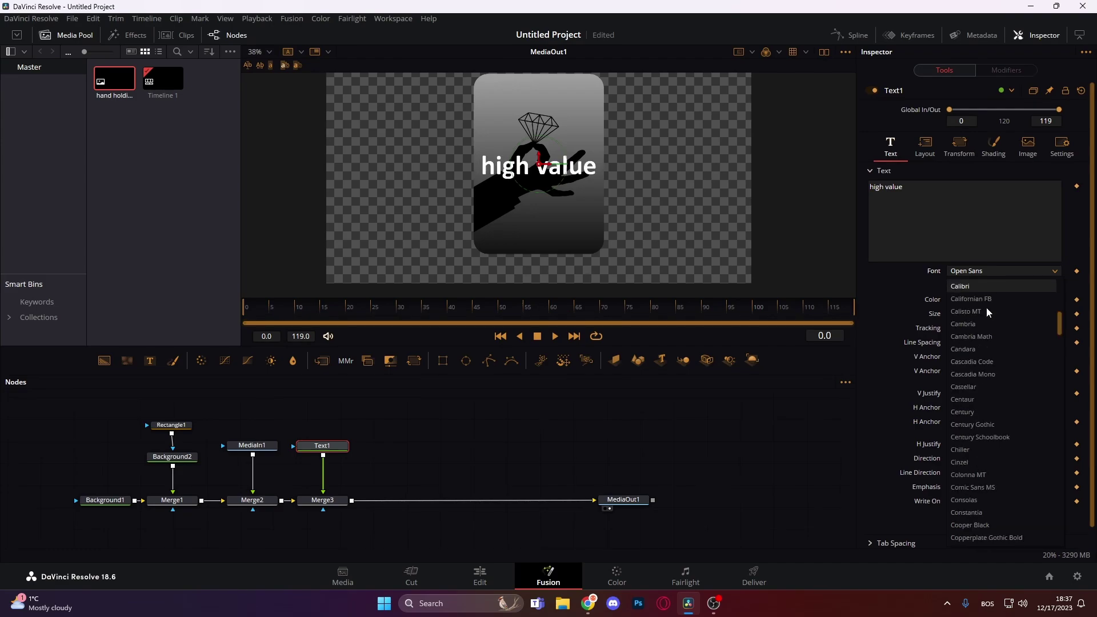
{"action": "scroll", "coordinate": [980, 324], "scroll_direction": "down", "scroll_amount": 2}
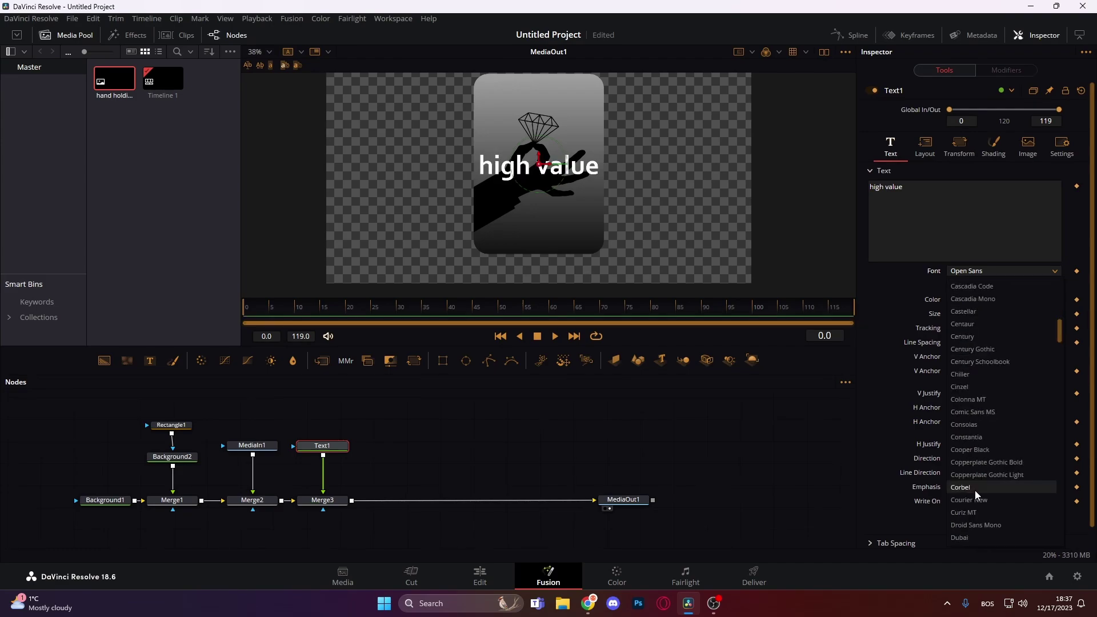
{"action": "left_click", "coordinate": [973, 488]}
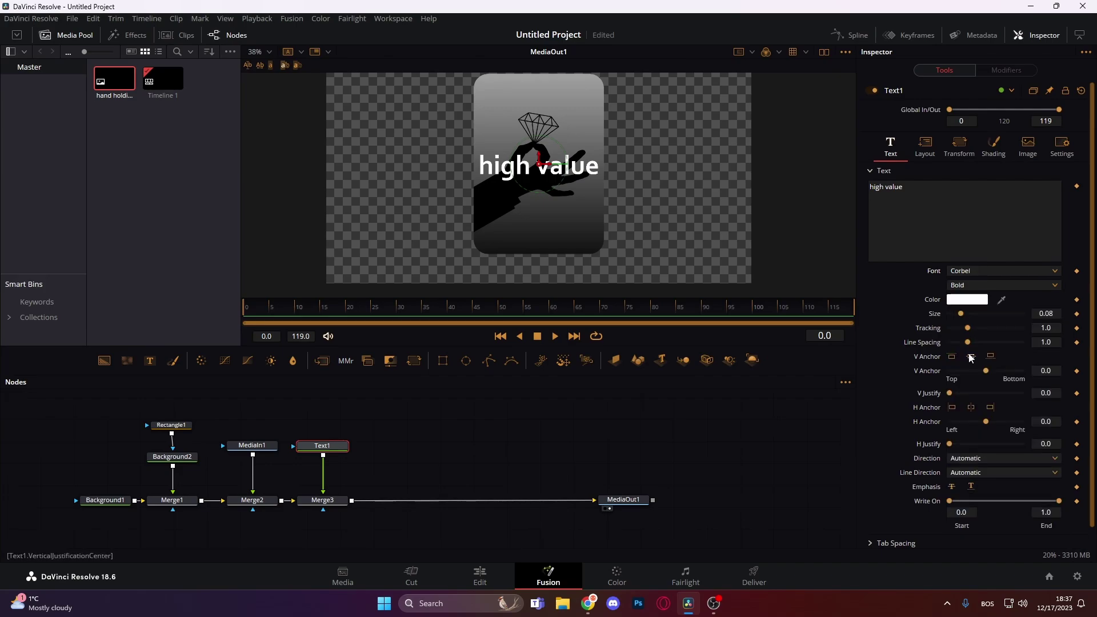
{"action": "left_click", "coordinate": [990, 284]}
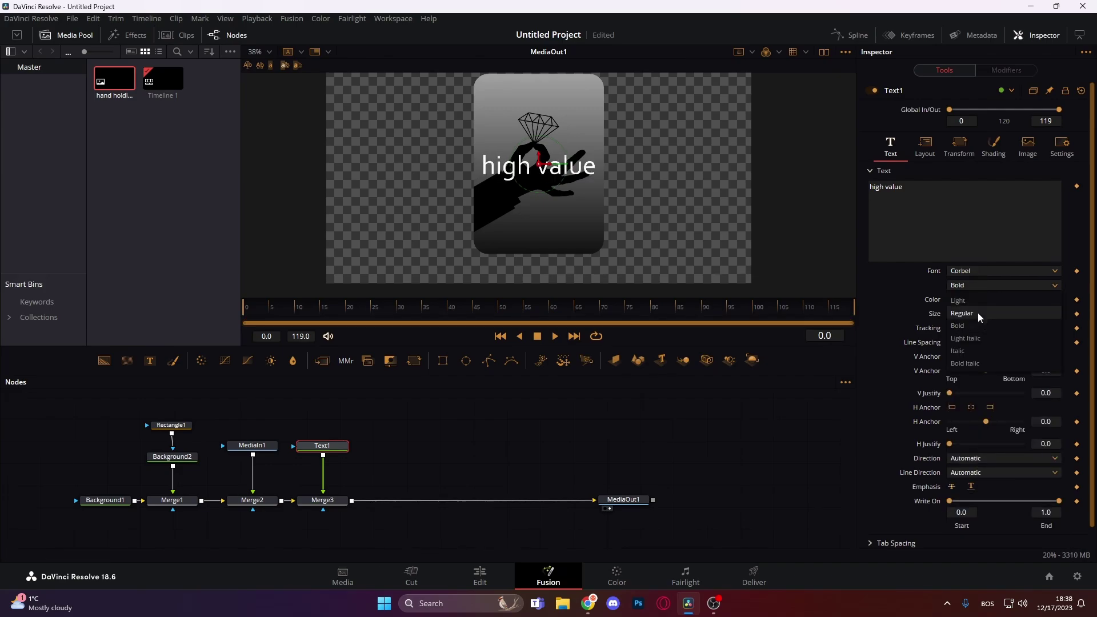
{"action": "left_click", "coordinate": [978, 340]}
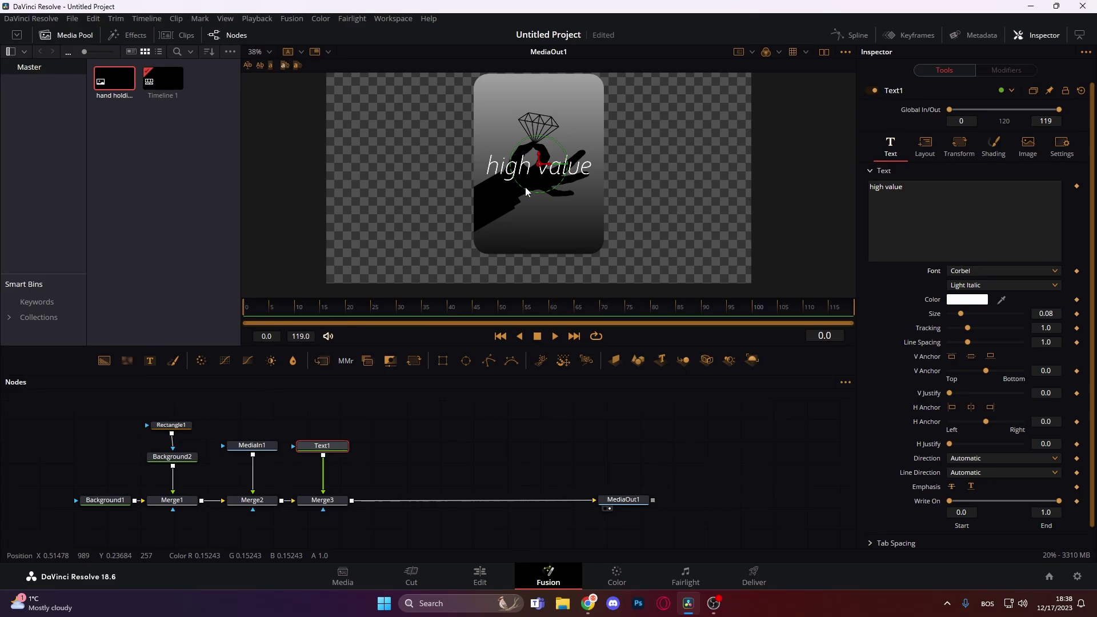
{"action": "left_click_drag", "start_coordinate": [542, 162], "coordinate": [539, 226]}
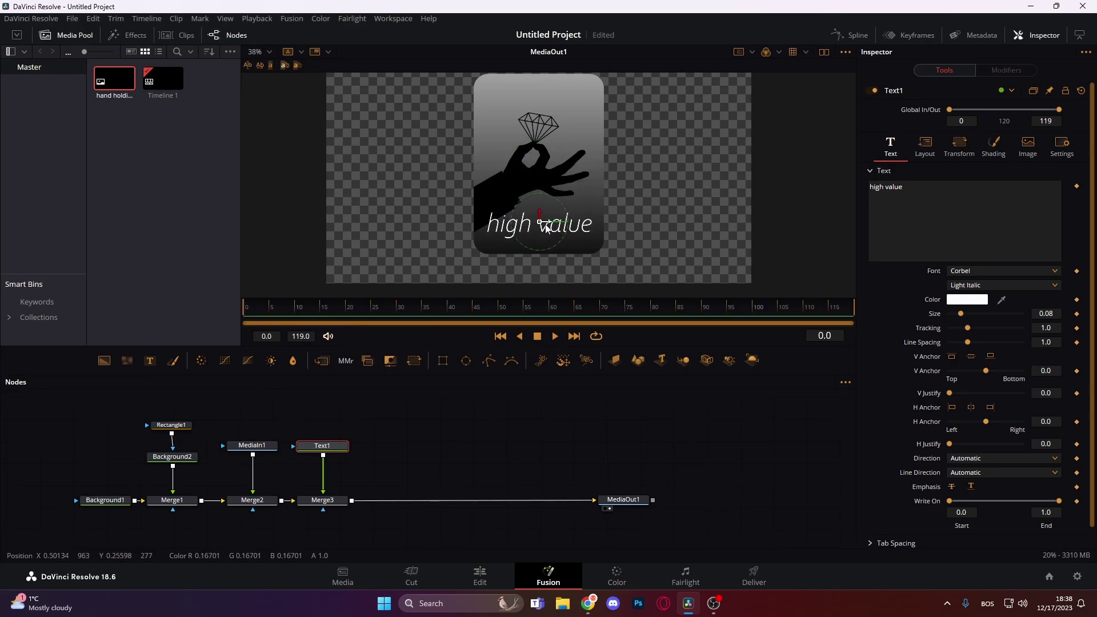
Add character-level styling and make only the word 'value' Bold Italic
{"action": "right_click", "coordinate": [955, 208]}
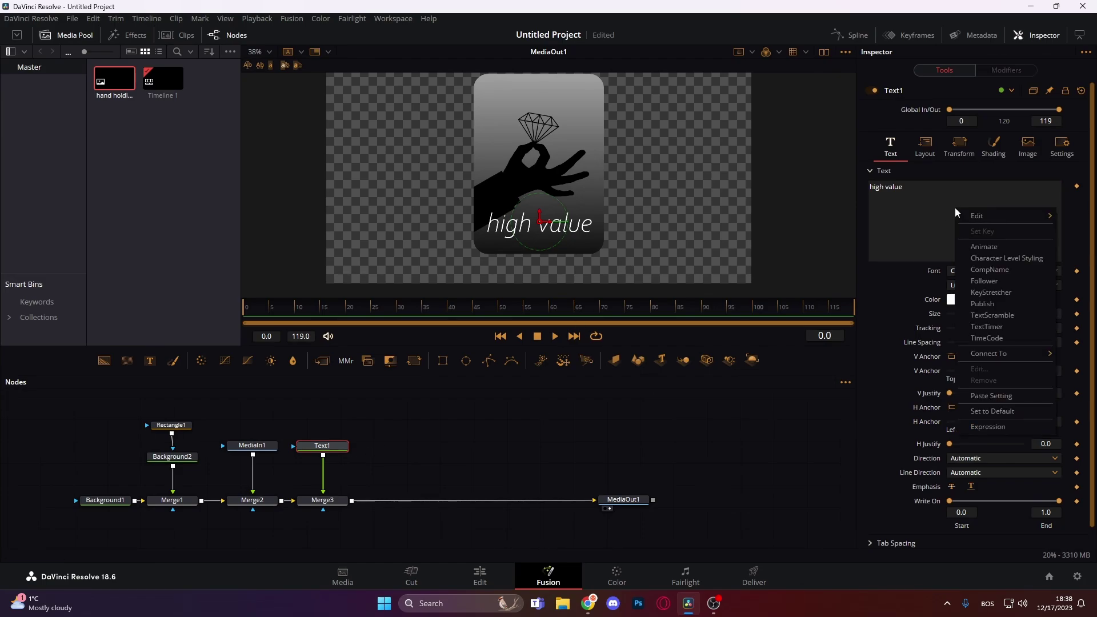
{"action": "left_click", "coordinate": [1004, 258]}
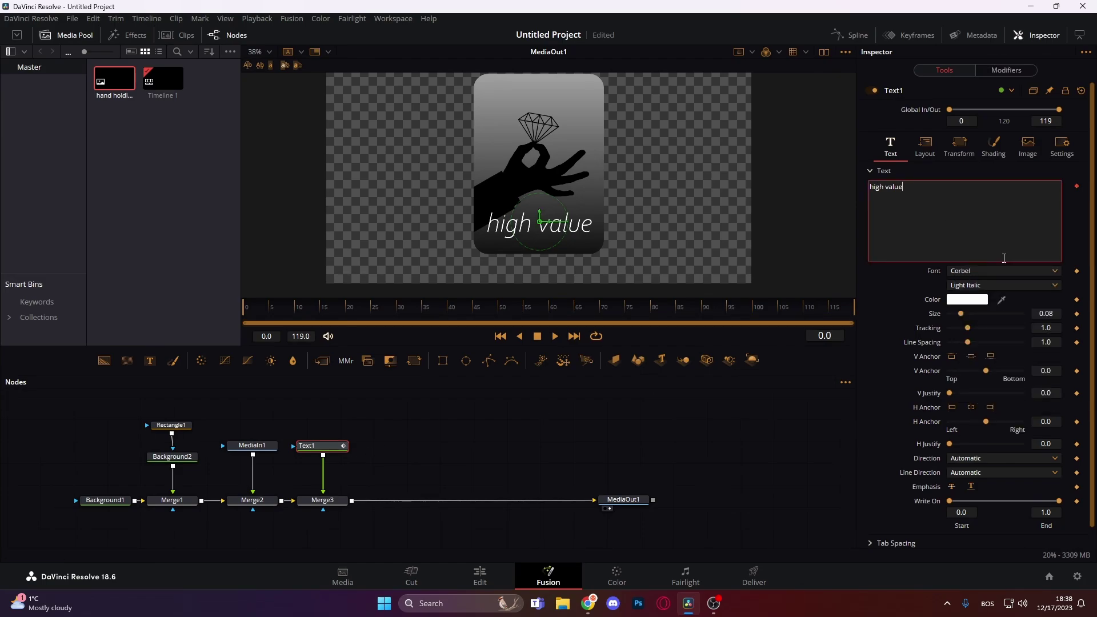
{"action": "left_click", "coordinate": [1006, 70]}
{"action": "left_click_drag", "start_coordinate": [633, 259], "coordinate": [540, 187]}
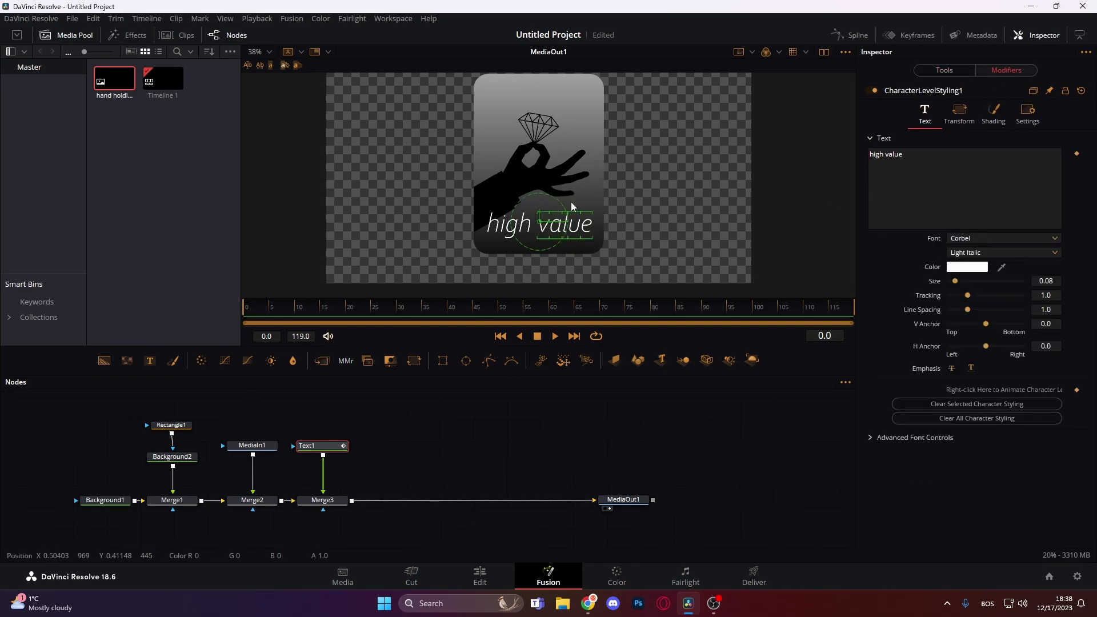
{"action": "left_click", "coordinate": [1001, 252]}
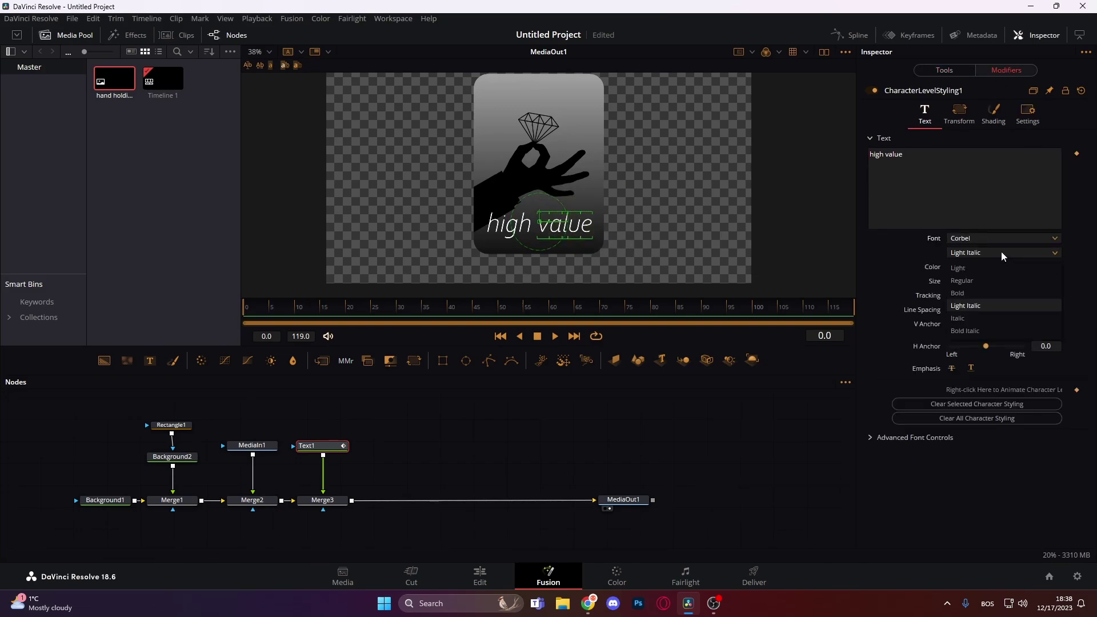
{"action": "left_click", "coordinate": [972, 332]}
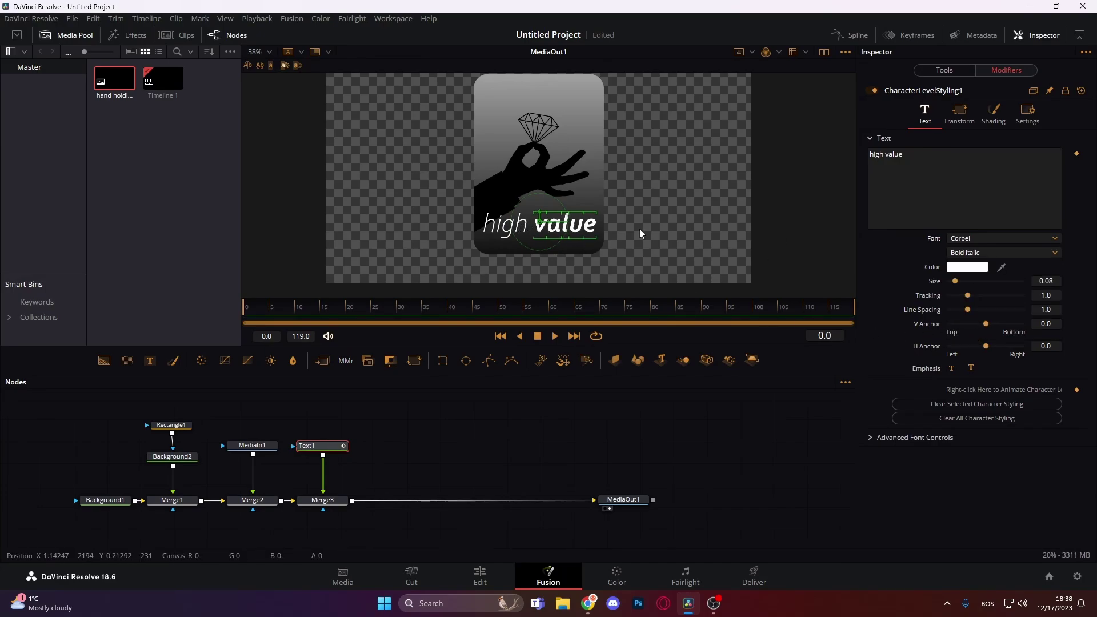
{"action": "left_click", "coordinate": [385, 444]}
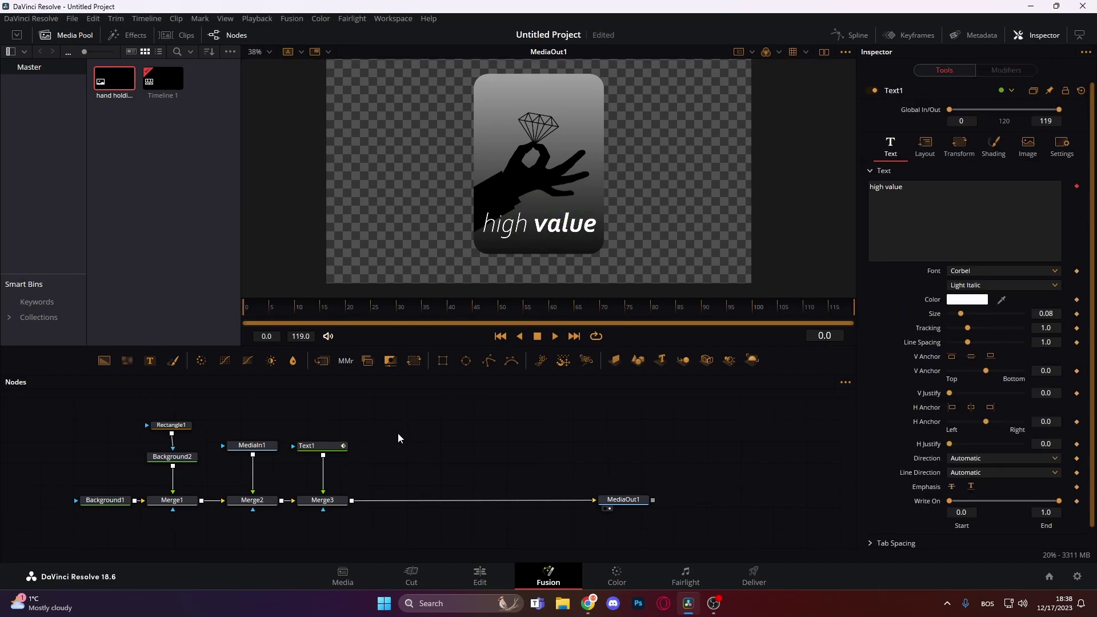
{"action": "left_click_drag", "start_coordinate": [399, 438], "coordinate": [385, 443]}
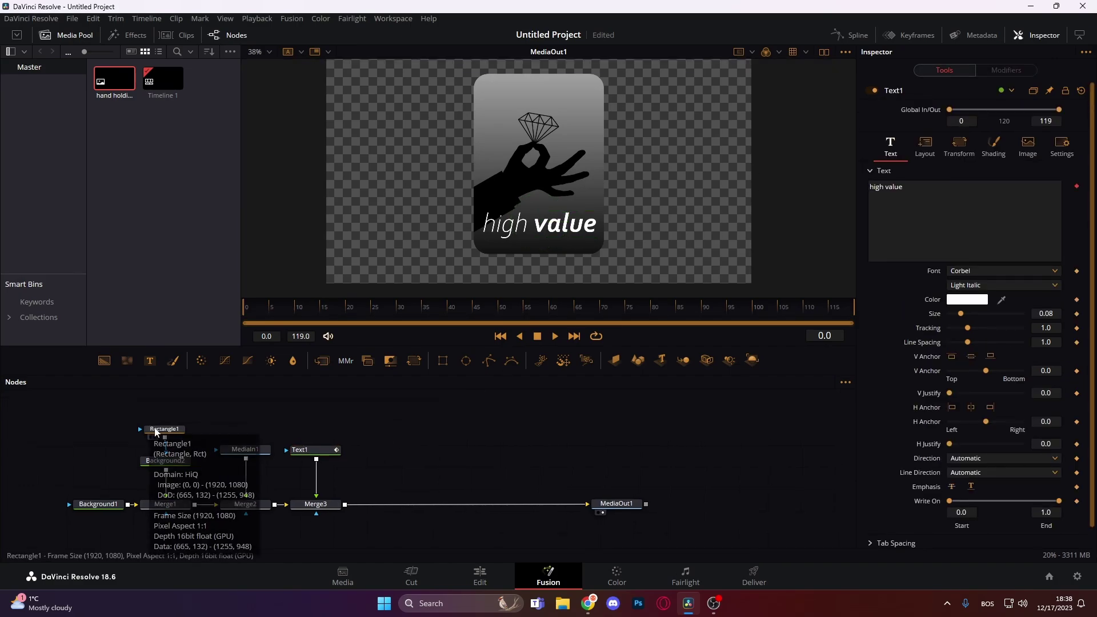
Set Merge3's operator to Atop so the 'high value' text is clipped to the card
{"action": "left_click", "coordinate": [161, 431]}
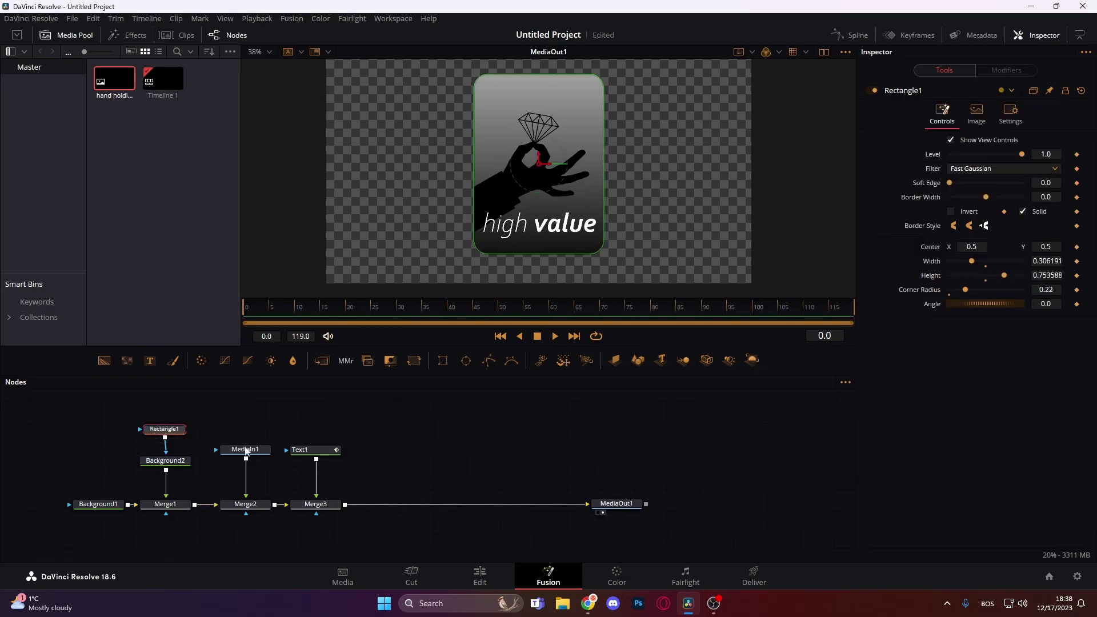
{"action": "left_click", "coordinate": [316, 504]}
{"action": "left_click", "coordinate": [971, 231]}
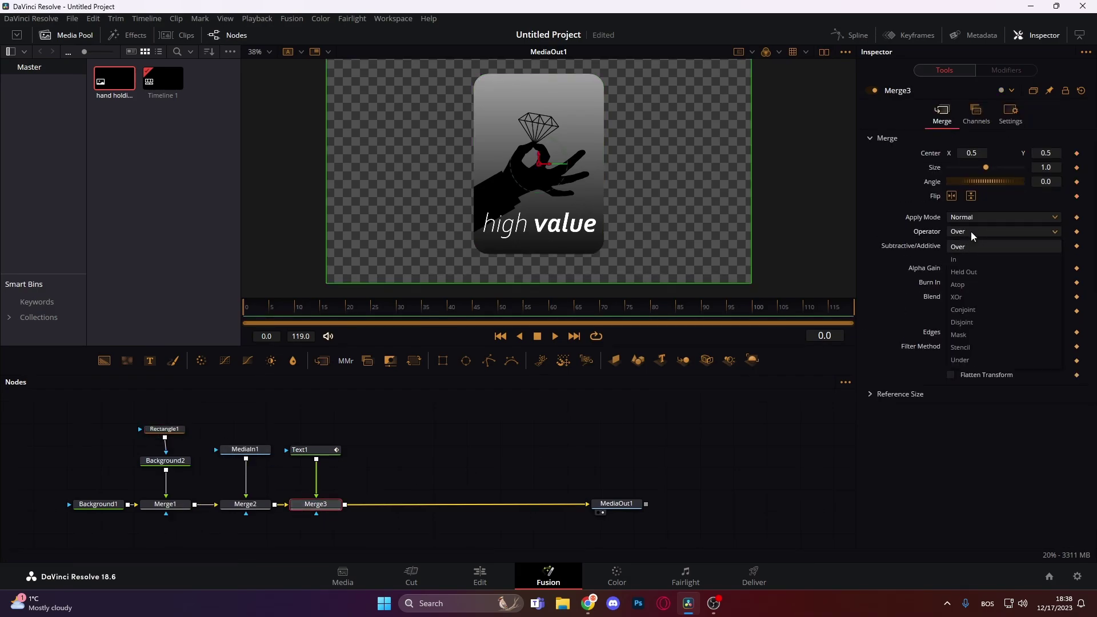
{"action": "left_click", "coordinate": [972, 284]}
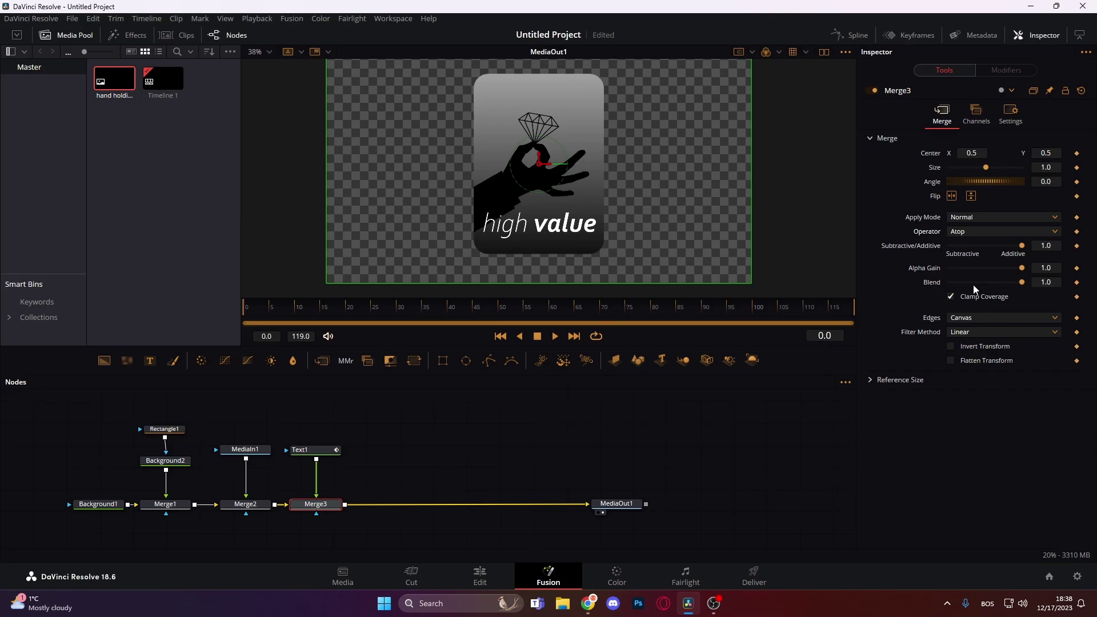
{"action": "left_click", "coordinate": [164, 429]}
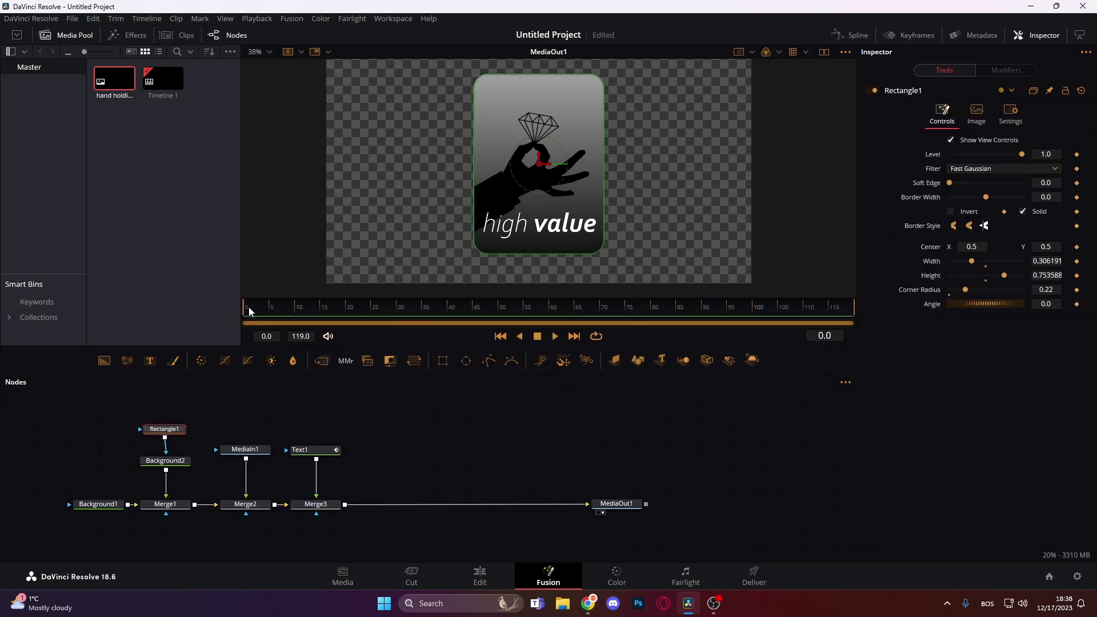
Keyframe Rectangle1 Height at 0.754 on frame 25 and 0 on frame 0
{"action": "left_click", "coordinate": [1076, 276]}
{"action": "left_click", "coordinate": [1077, 277]}
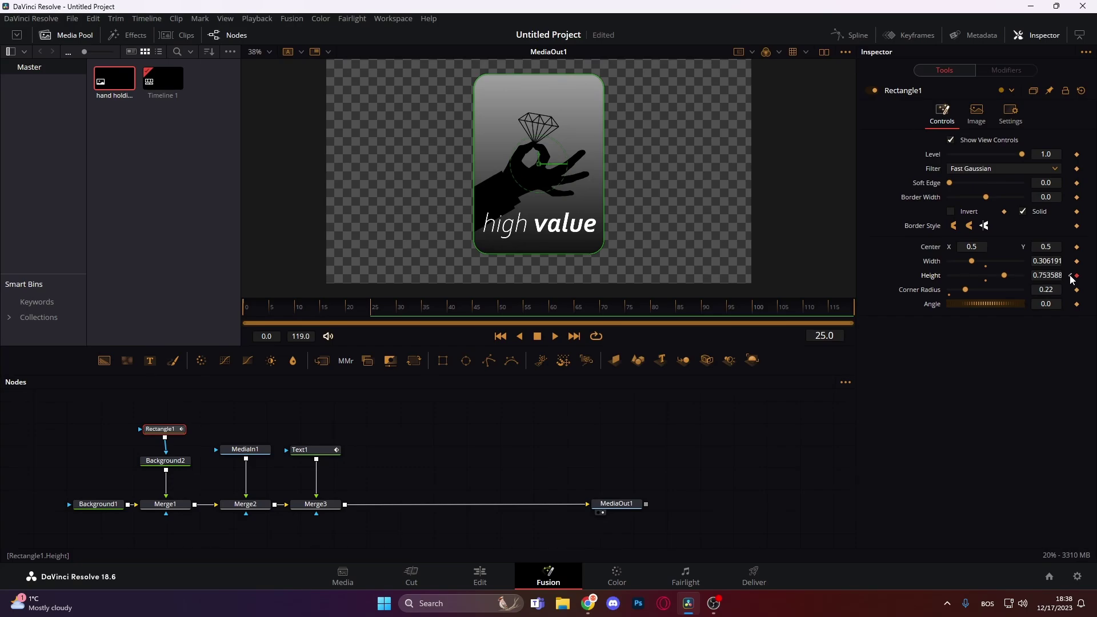
{"action": "left_click", "coordinate": [1071, 276]}
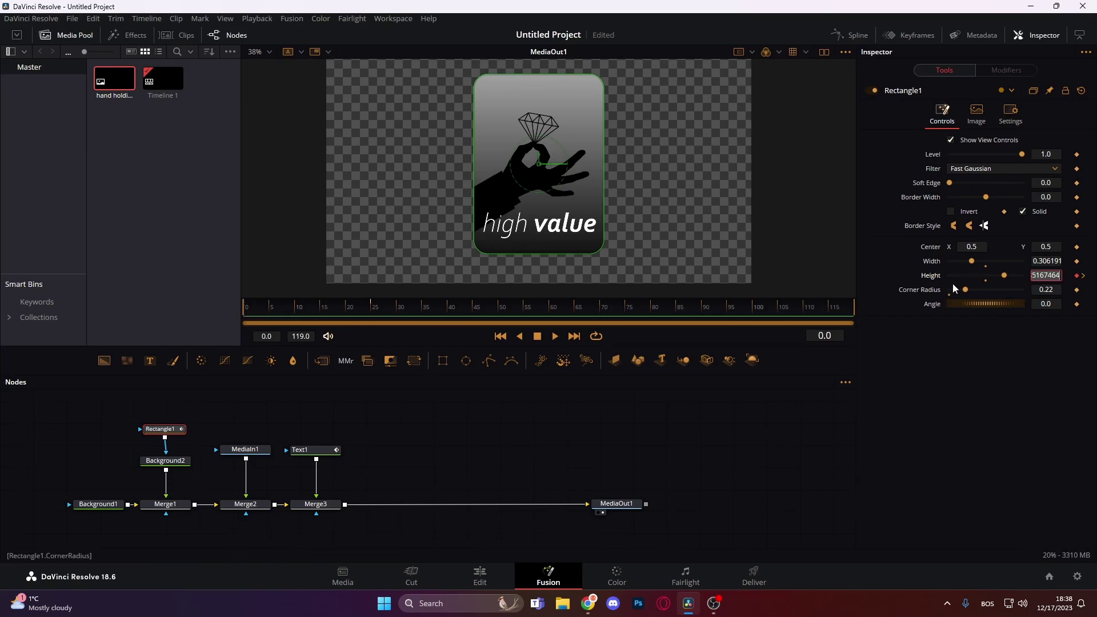
{"action": "left_click_drag", "start_coordinate": [1005, 279], "coordinate": [1001, 281]}
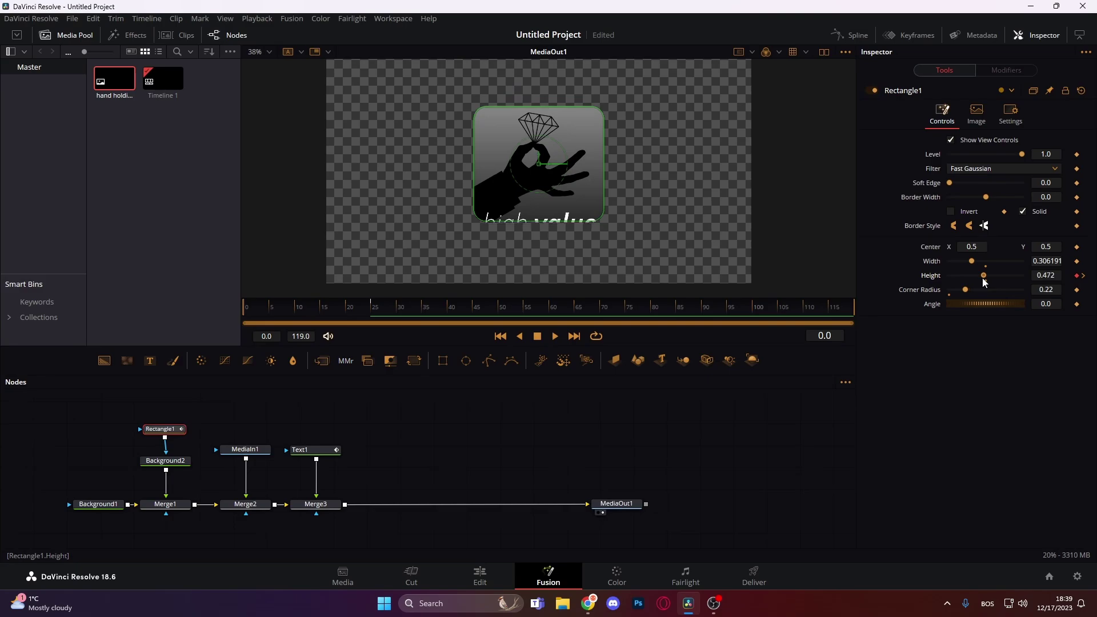
{"action": "left_click_drag", "start_coordinate": [983, 279], "coordinate": [947, 286]}
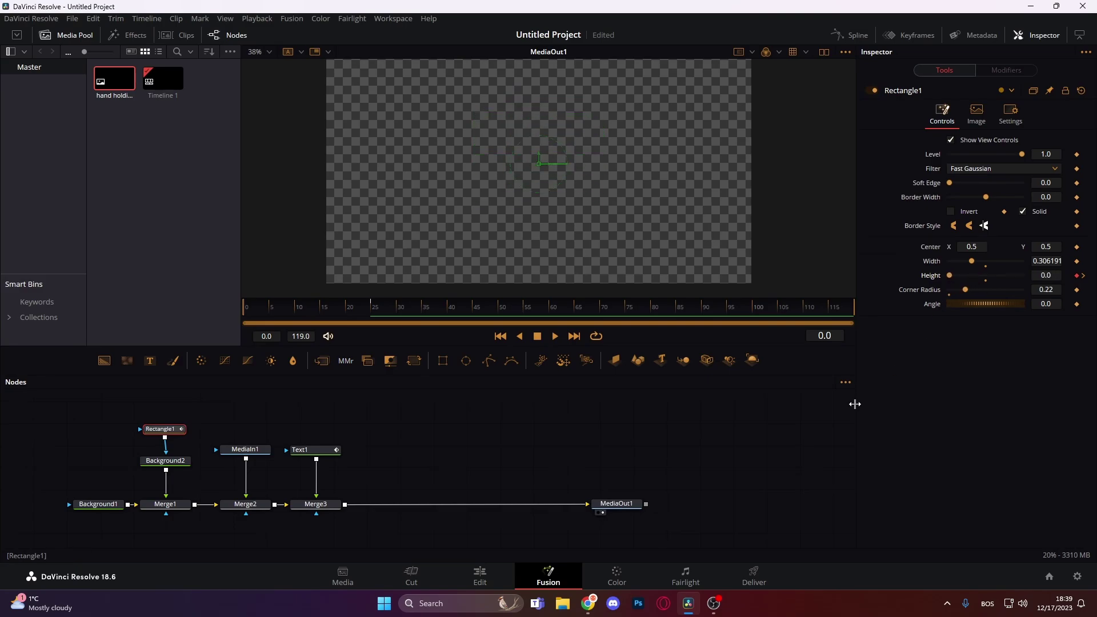
In the Spline editor, smooth both Height keyframes into an S-curve
{"action": "left_click", "coordinate": [854, 35]}
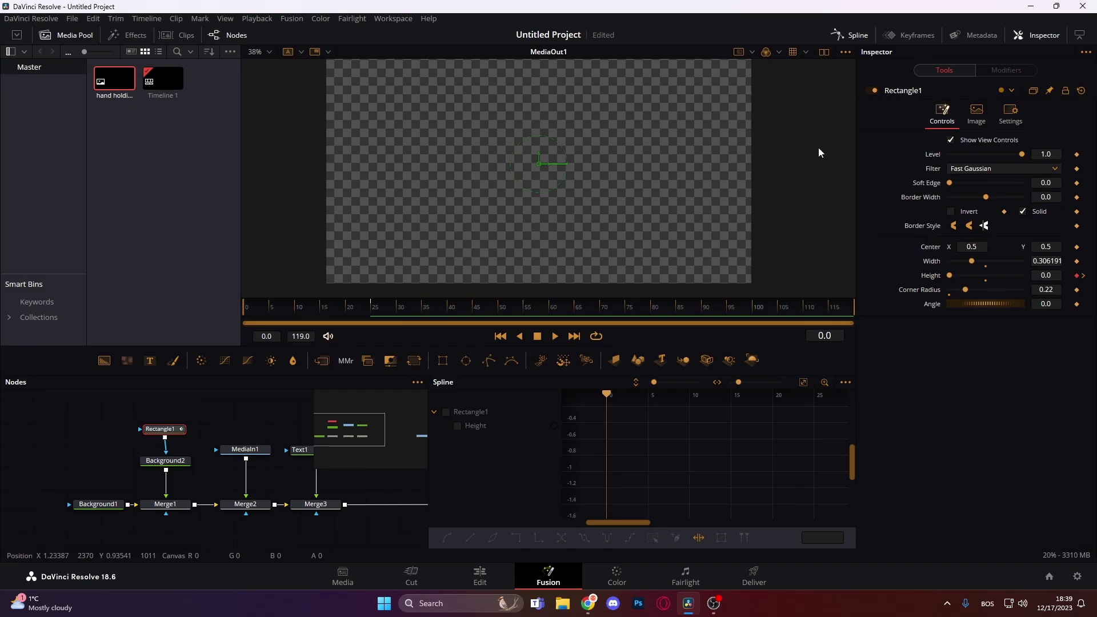
{"action": "left_click", "coordinate": [456, 426]}
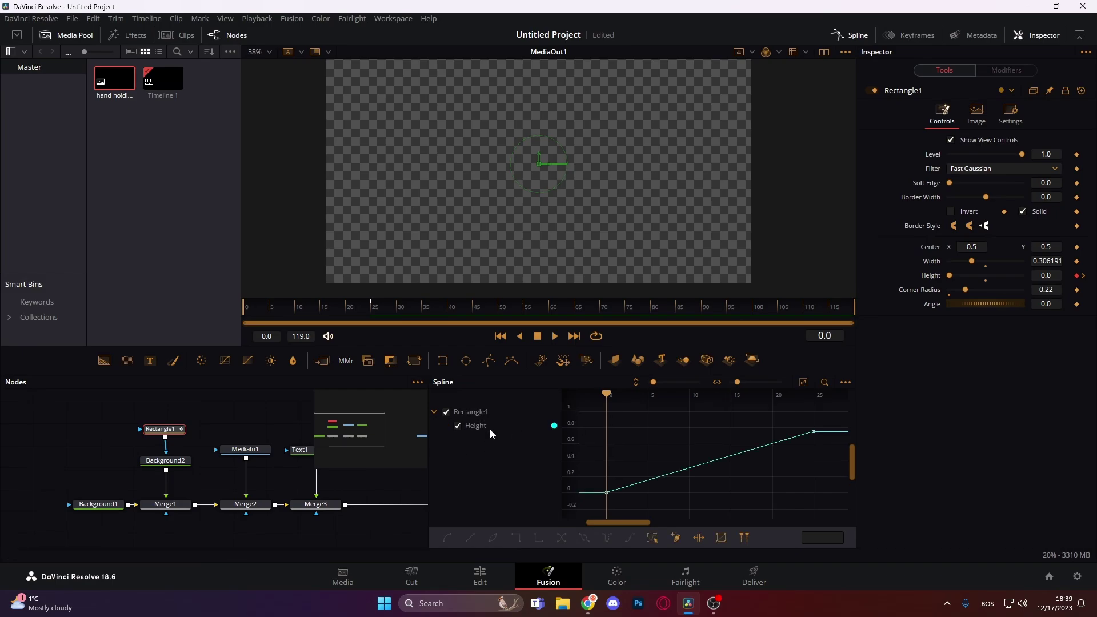
{"action": "left_click", "coordinate": [804, 381]}
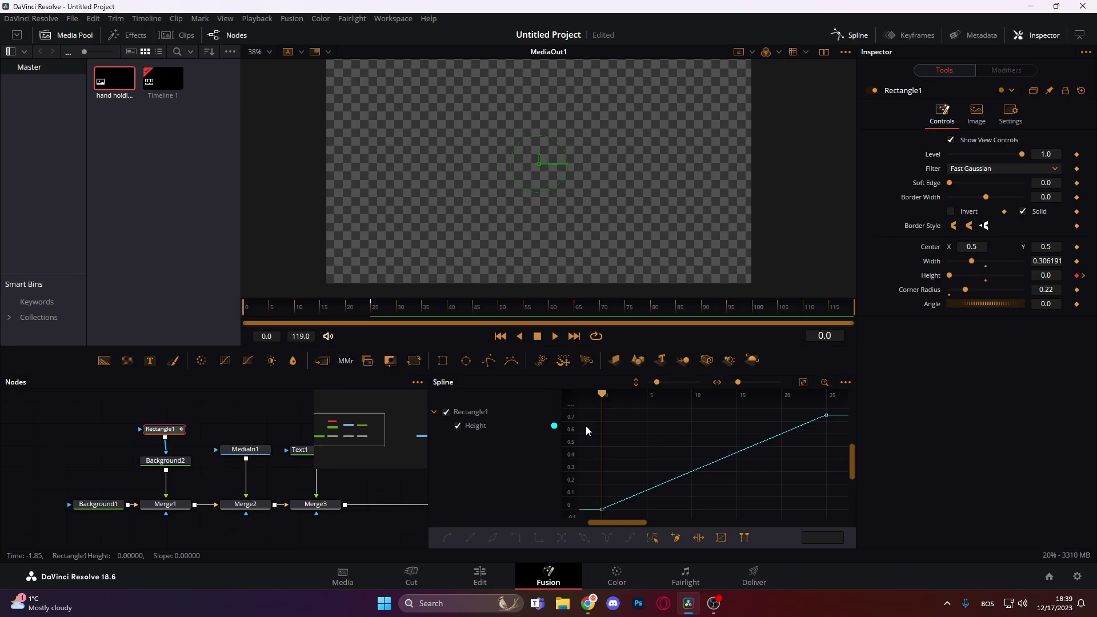
{"action": "left_click_drag", "start_coordinate": [585, 406], "coordinate": [843, 534]}
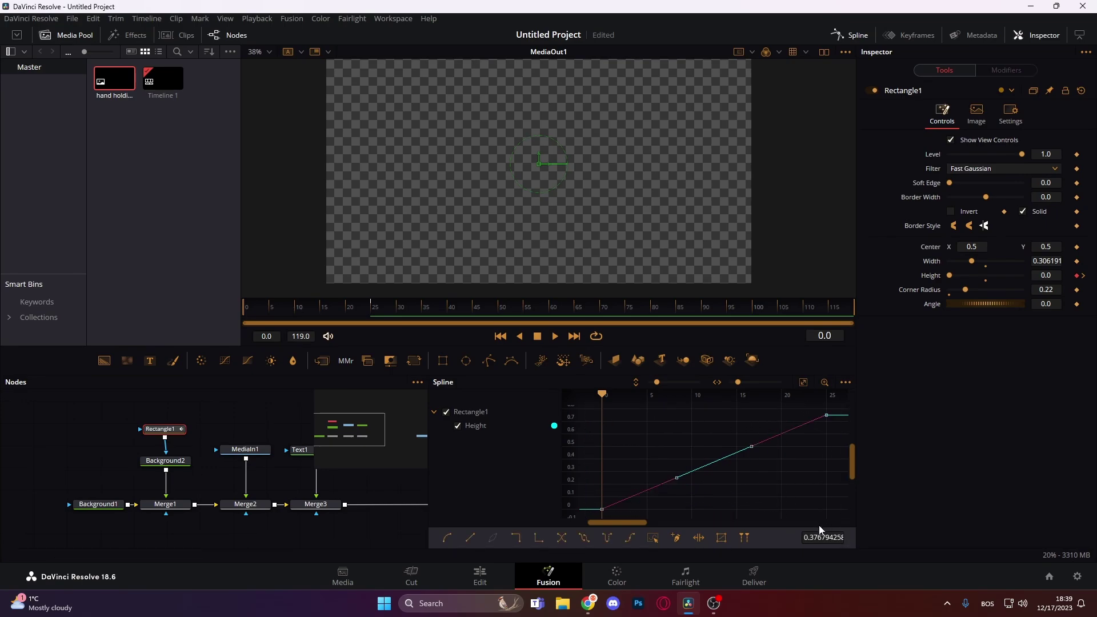
{"action": "key", "text": "s"}
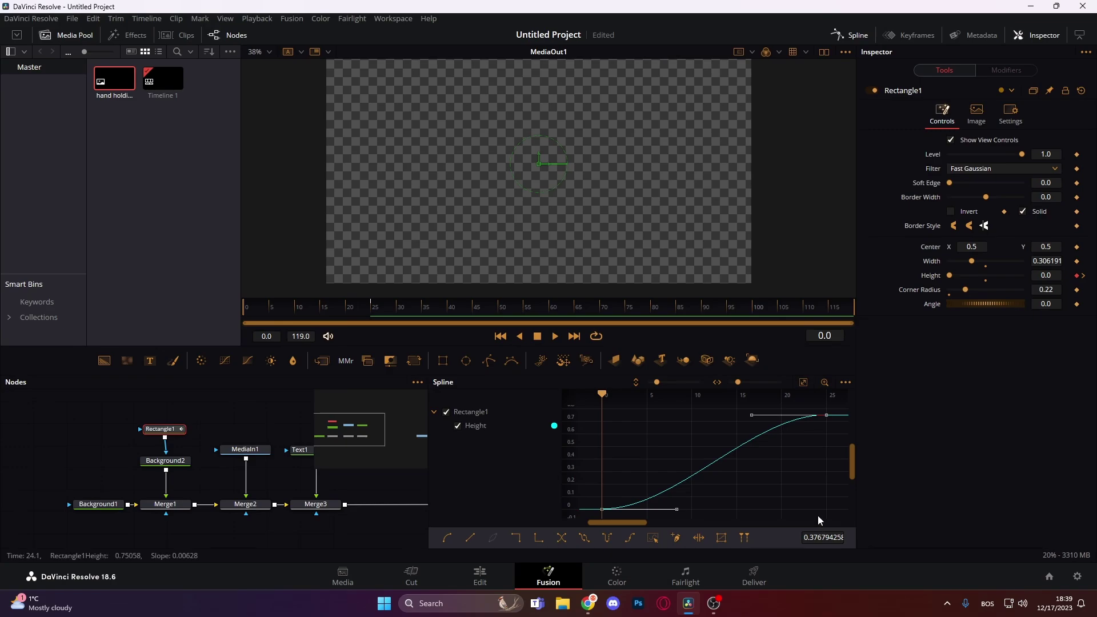
Save the project and set the Height keys' Ease In to 68.6 and Ease Out to 69.7
{"action": "key", "text": "ctrl+s"}
{"action": "key", "text": "t"}
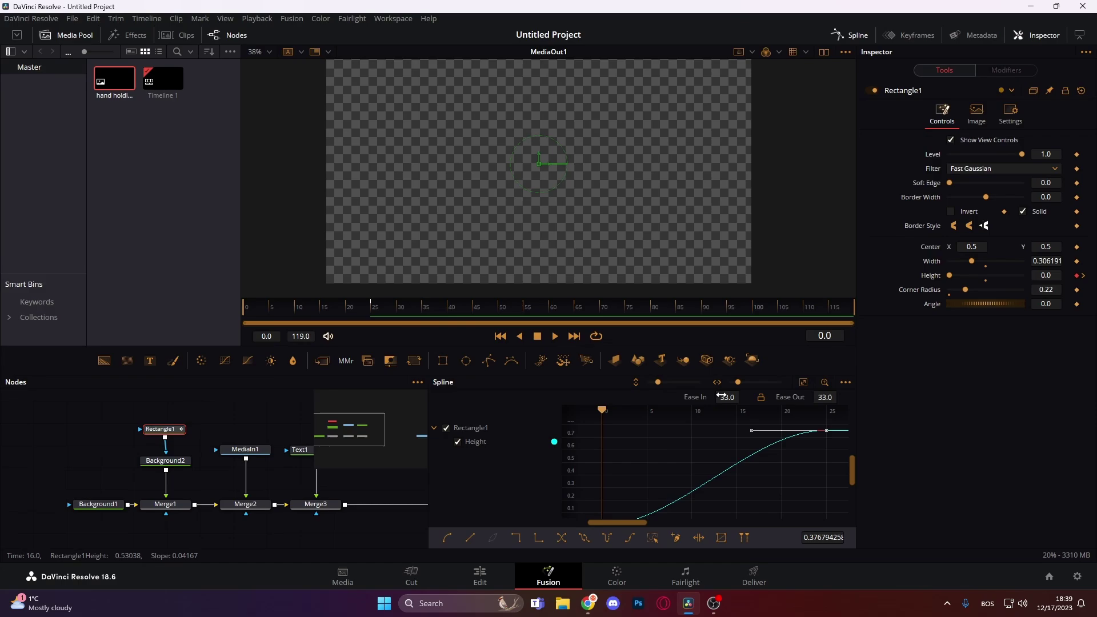
{"action": "left_click_drag", "start_coordinate": [726, 397], "coordinate": [756, 403]}
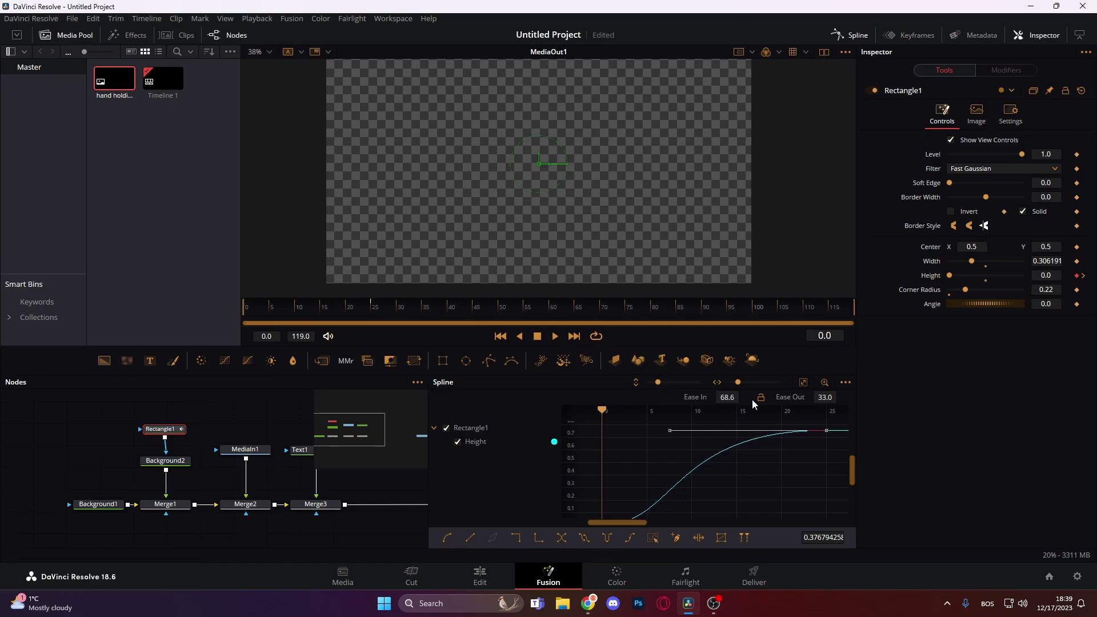
{"action": "left_click_drag", "start_coordinate": [829, 395], "coordinate": [857, 400]}
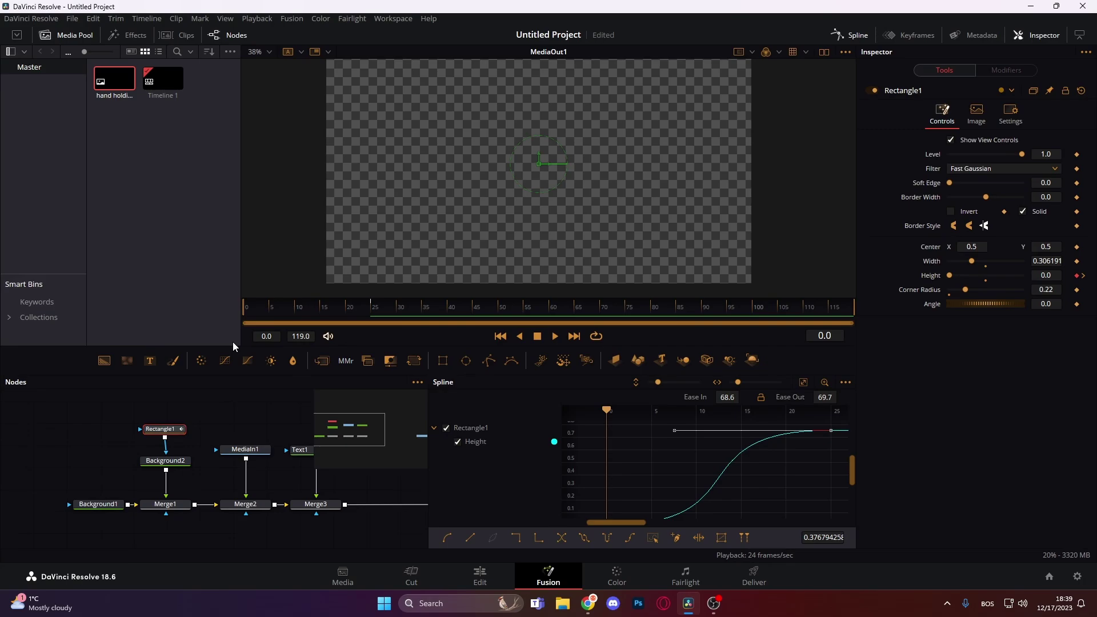
Preview the card up to frame 38, close the spline editor, and move MediaOut1 further right of Merge3
{"action": "left_click", "coordinate": [555, 337]}
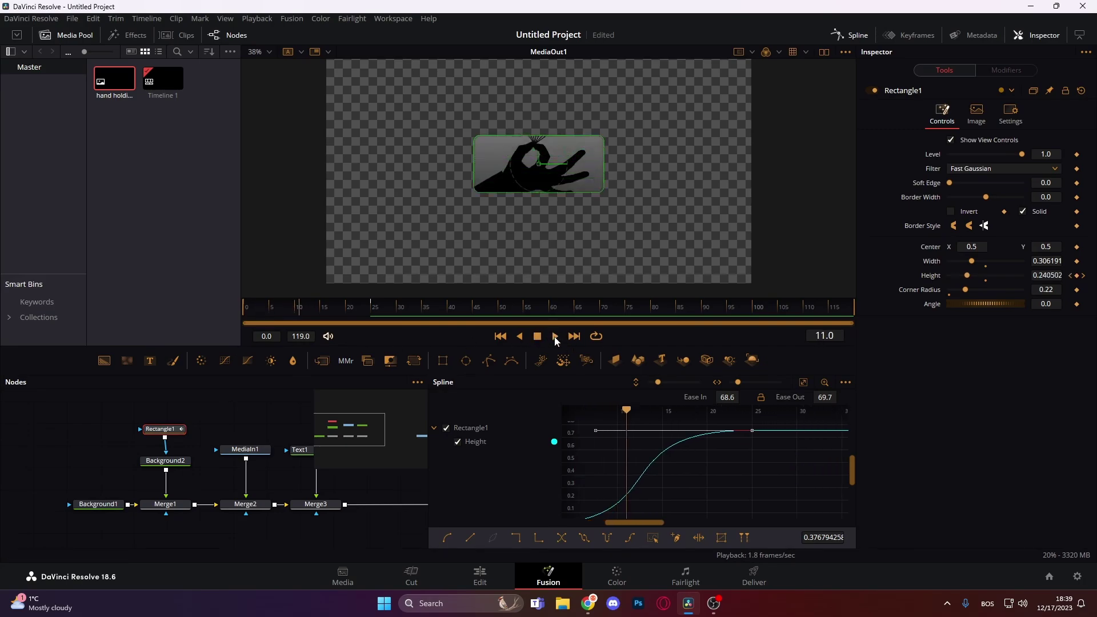
{"action": "left_click", "coordinate": [537, 336]}
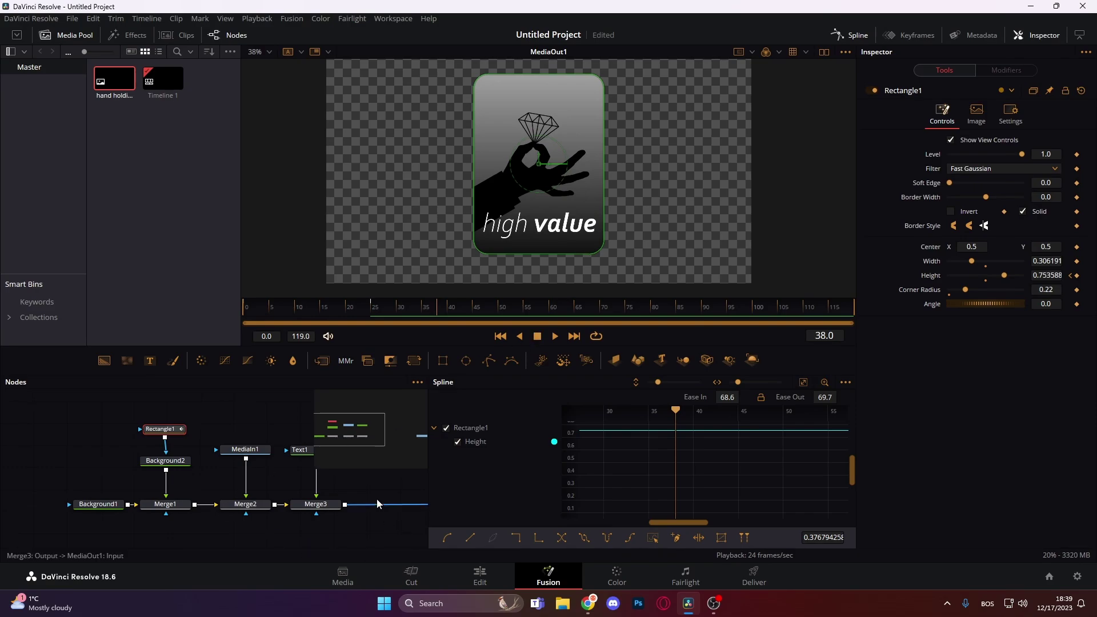
{"action": "left_click_drag", "start_coordinate": [376, 499], "coordinate": [241, 451]}
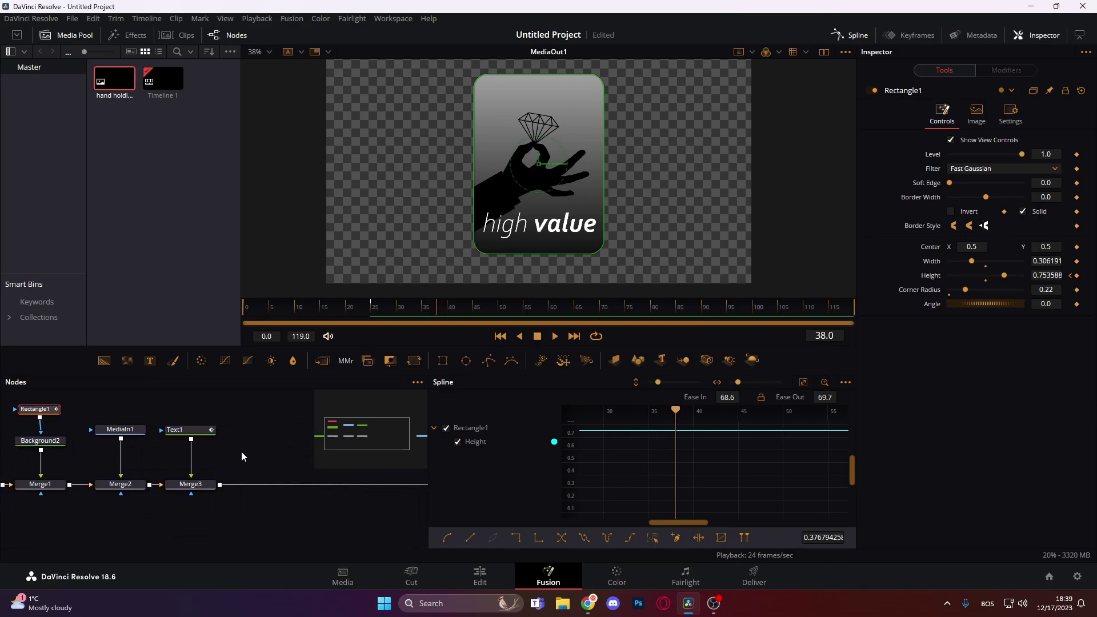
{"action": "left_click", "coordinate": [851, 35]}
{"action": "left_click_drag", "start_coordinate": [330, 455], "coordinate": [337, 482]}
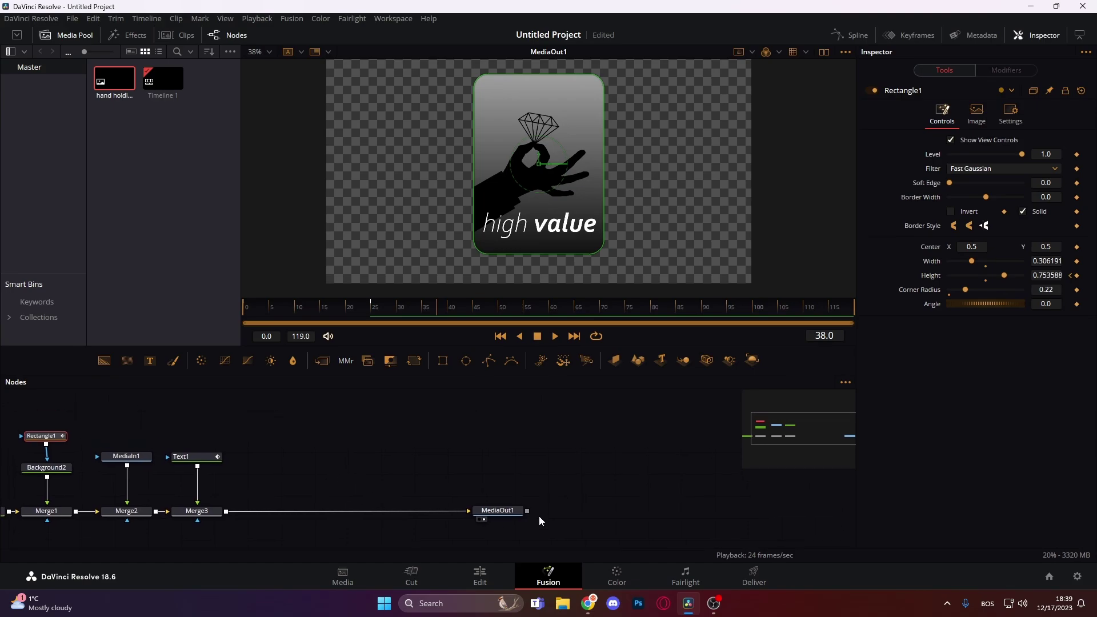
{"action": "left_click_drag", "start_coordinate": [504, 513], "coordinate": [574, 514]}
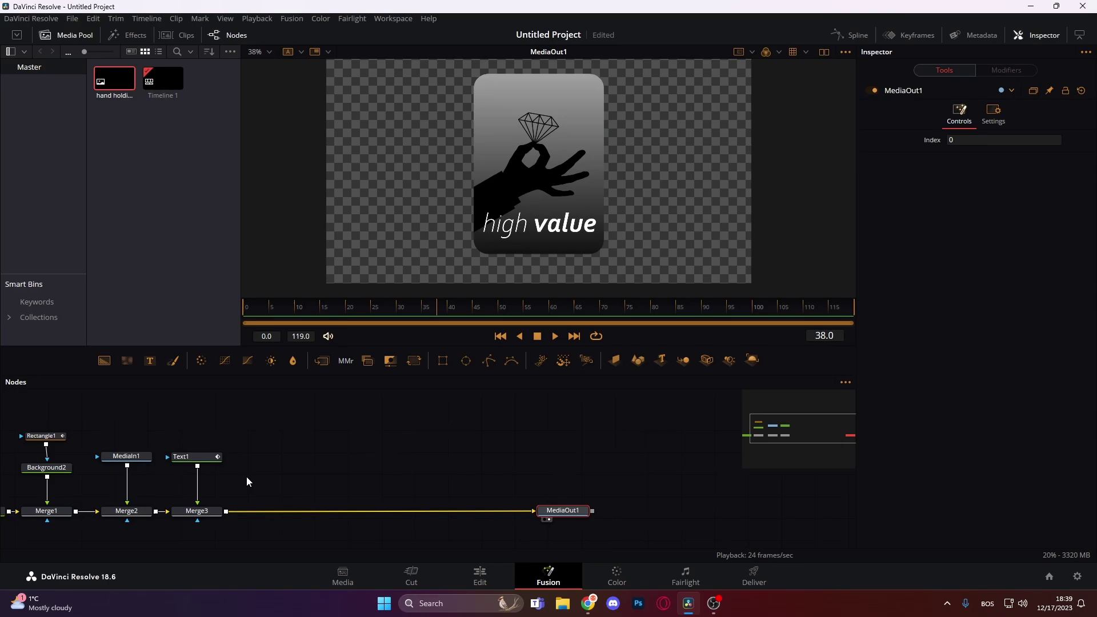
{"action": "left_click", "coordinate": [271, 472]}
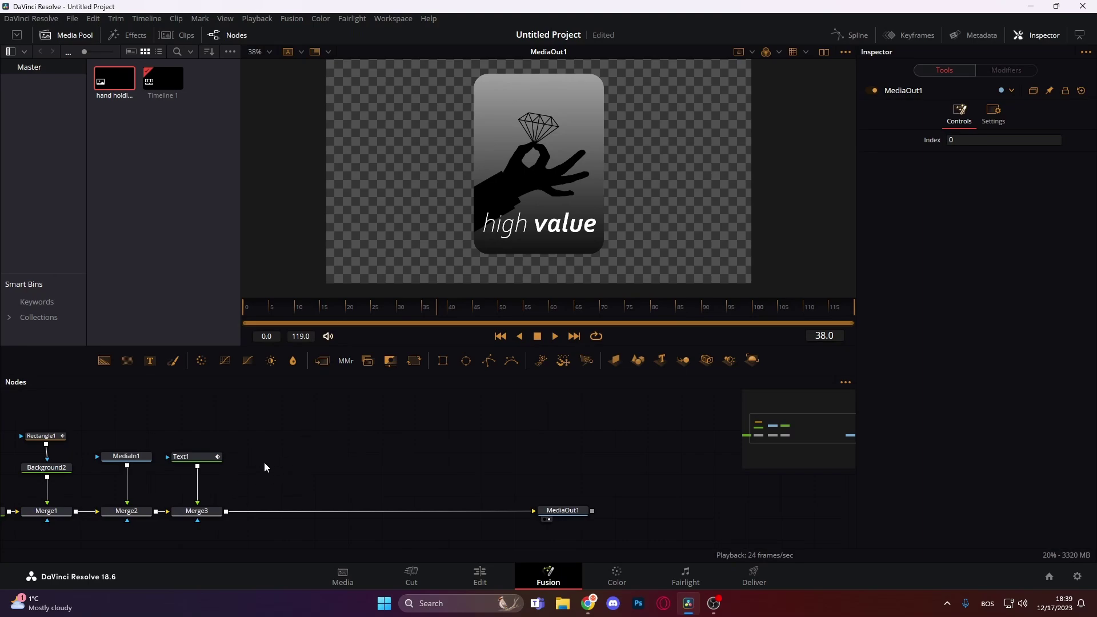
Add an Erode / Dilate node to the graph using the tool search 'er'
{"action": "key", "text": "shift+space"}
{"action": "type", "text": "er"}
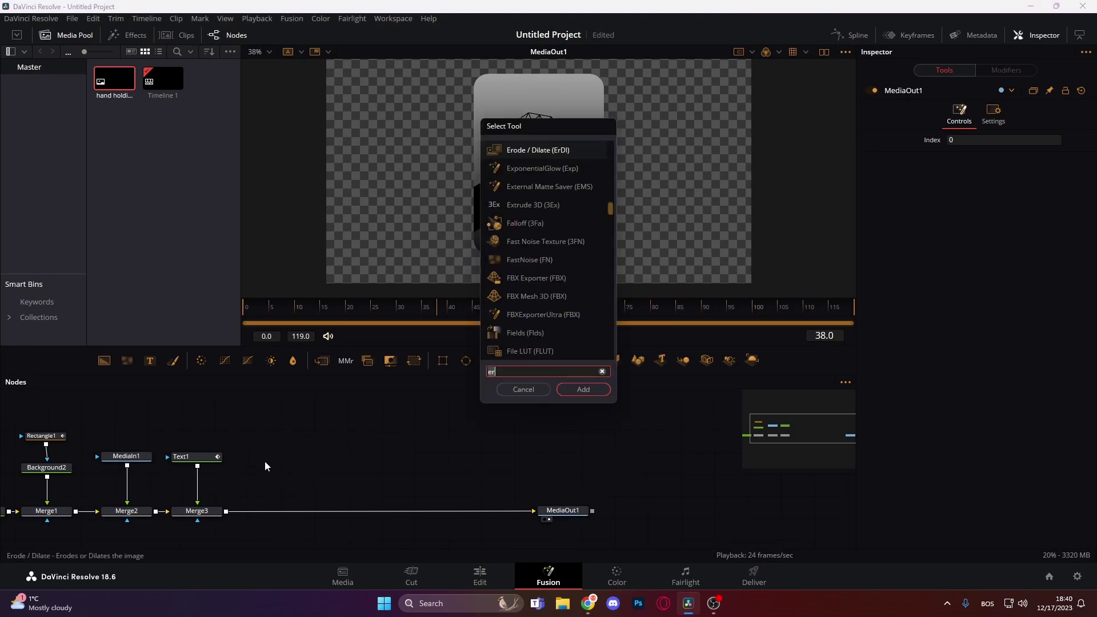
{"action": "key", "text": "Return"}
{"action": "left_click_drag", "start_coordinate": [266, 465], "coordinate": [269, 466]}
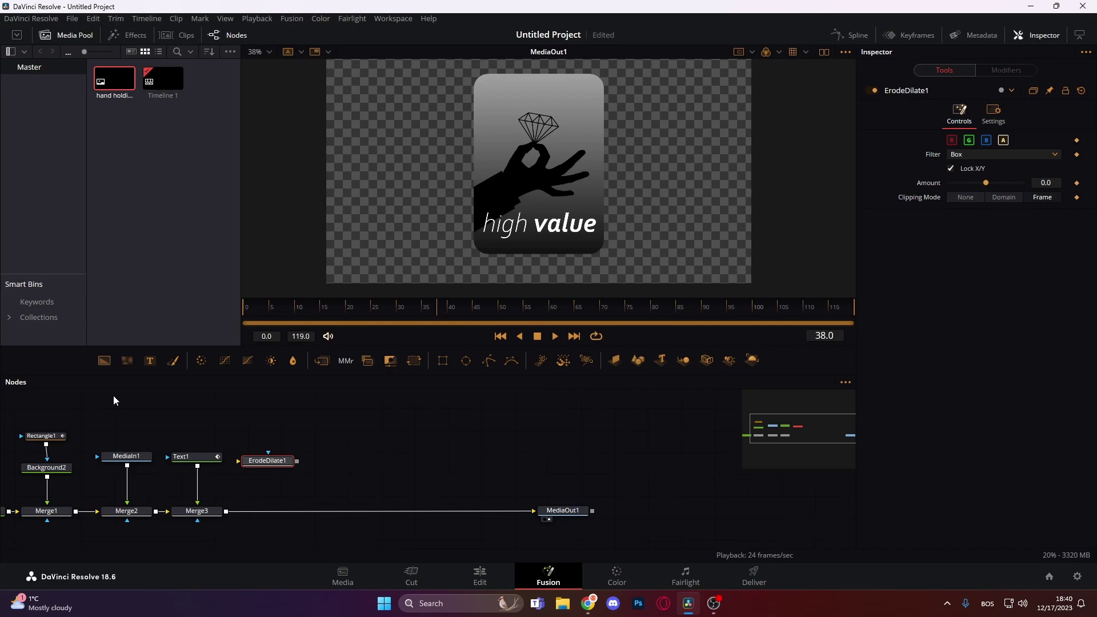
Add a Background node beside ErodeDilate1 and set its colour to white
{"action": "left_click_drag", "start_coordinate": [104, 361], "coordinate": [346, 457]}
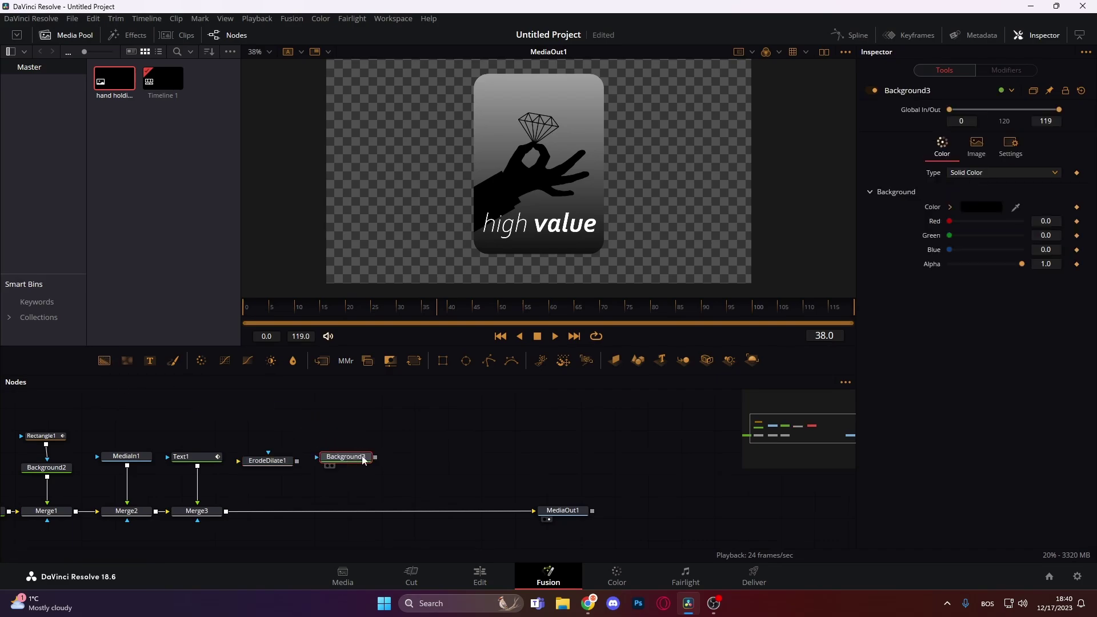
{"action": "left_click", "coordinate": [978, 207]}
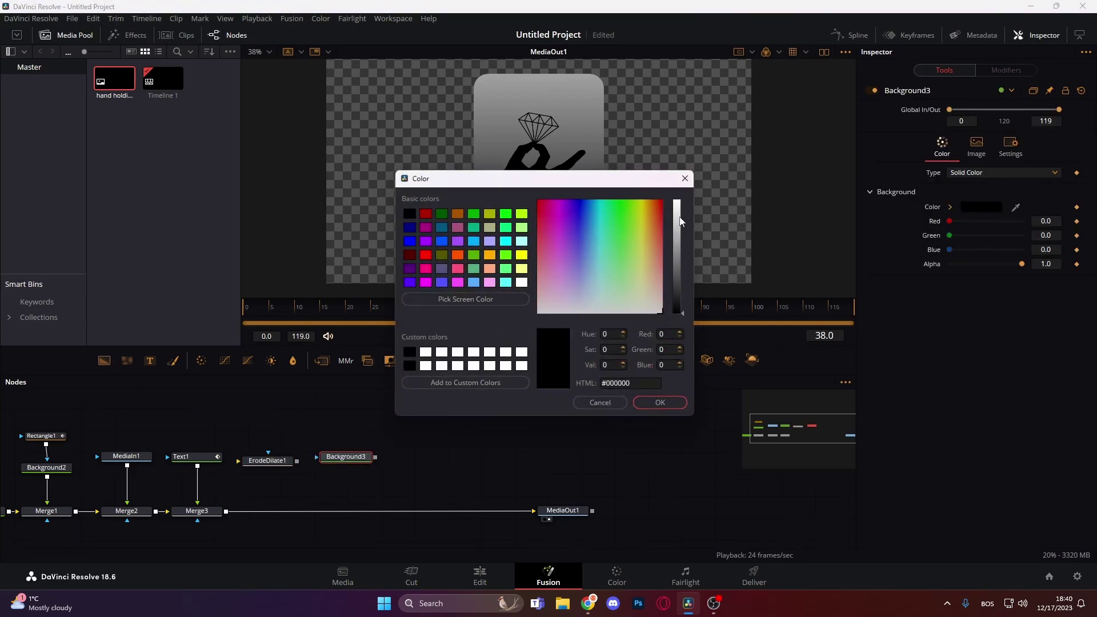
{"action": "left_click_drag", "start_coordinate": [678, 223], "coordinate": [676, 204]}
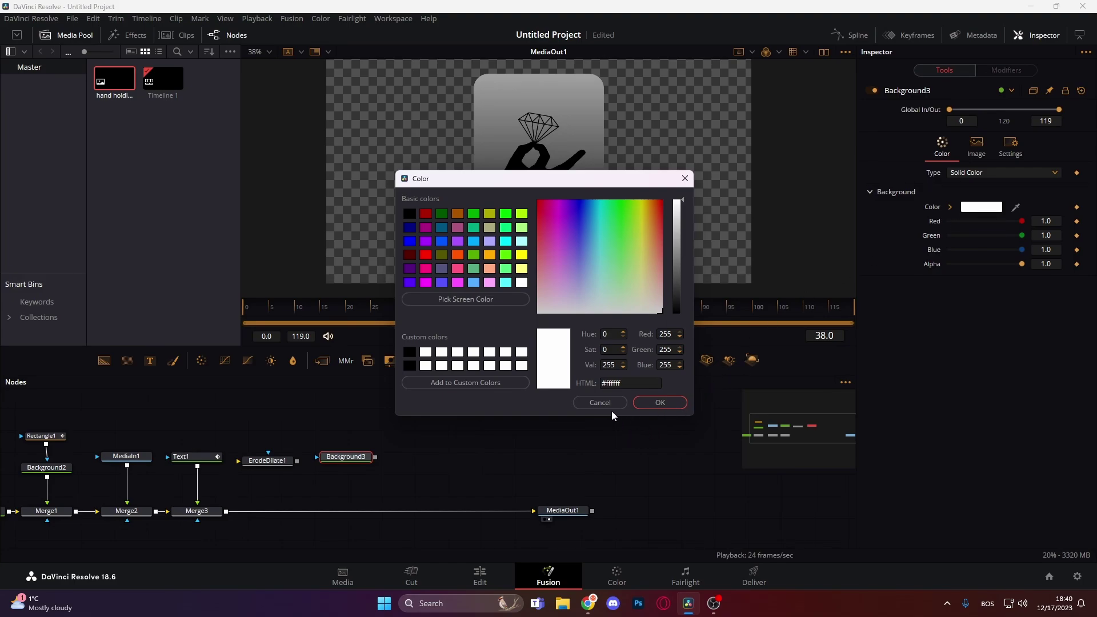
{"action": "left_click", "coordinate": [660, 403]}
Insert Merge4 before MediaOut1, wiring Merge3 into ErodeDilate1 and Background3 into Merge4's foreground
{"action": "left_click_drag", "start_coordinate": [352, 461], "coordinate": [351, 468]}
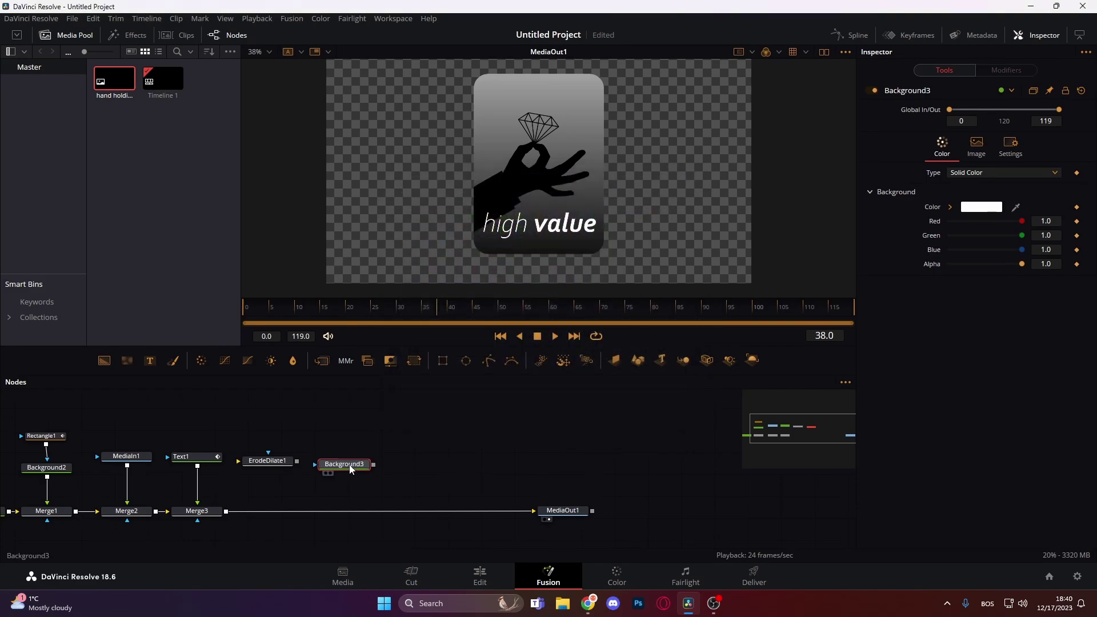
{"action": "left_click", "coordinate": [419, 416]}
{"action": "left_click_drag", "start_coordinate": [321, 360], "coordinate": [408, 511]}
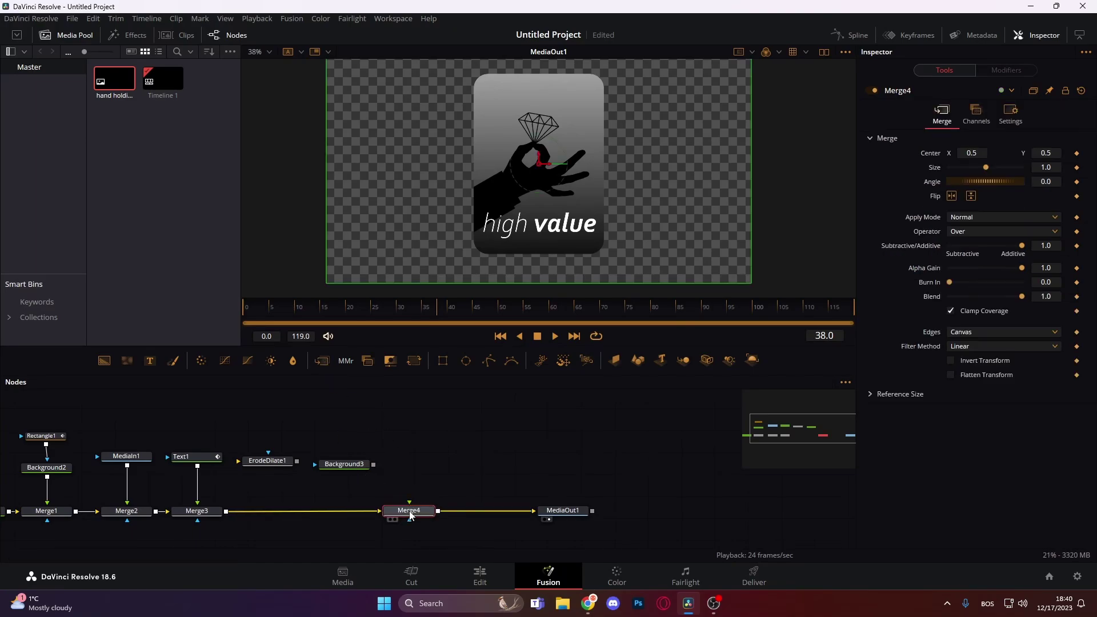
{"action": "left_click_drag", "start_coordinate": [226, 511], "coordinate": [412, 510]}
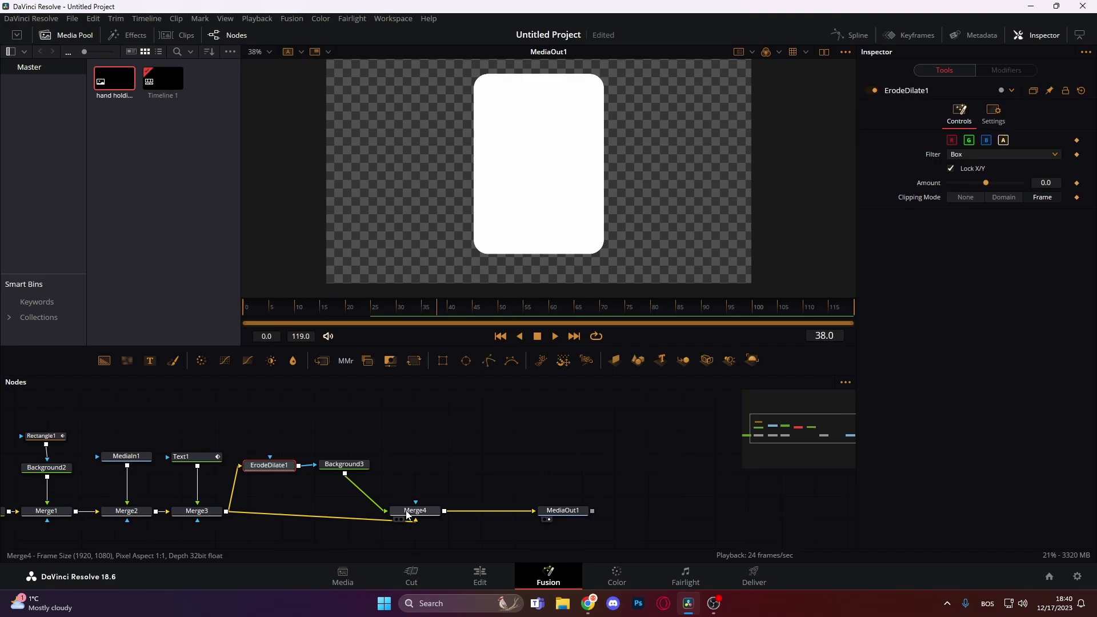
{"action": "left_click_drag", "start_coordinate": [358, 472], "coordinate": [429, 475]}
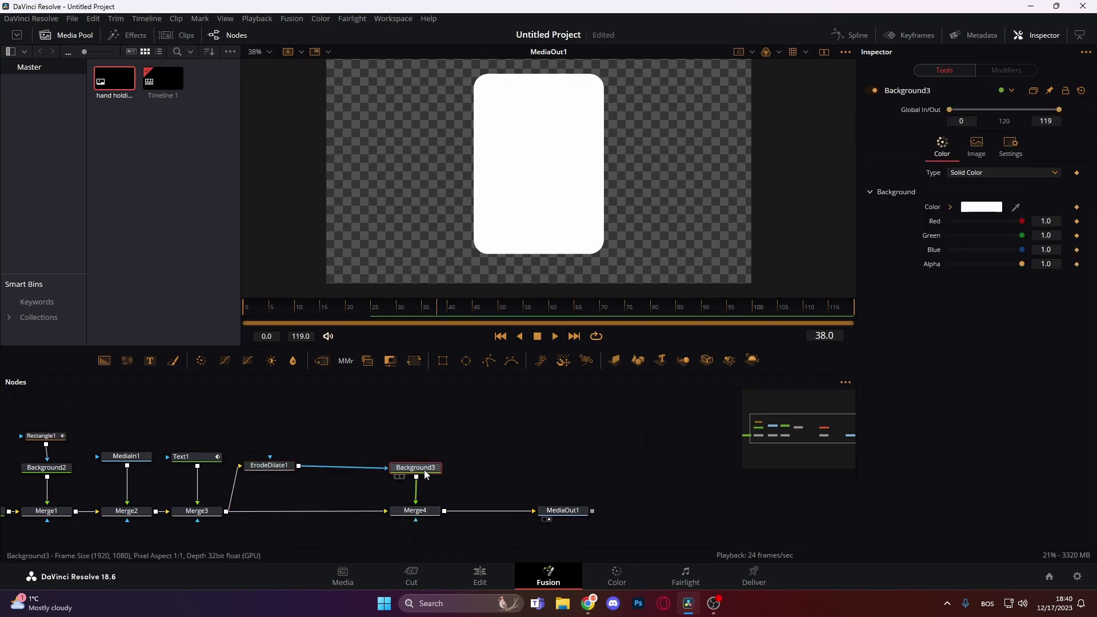
Set Merge4's Operator to Under and Size to 1.013 to form a white outline
{"action": "left_click", "coordinate": [423, 512]}
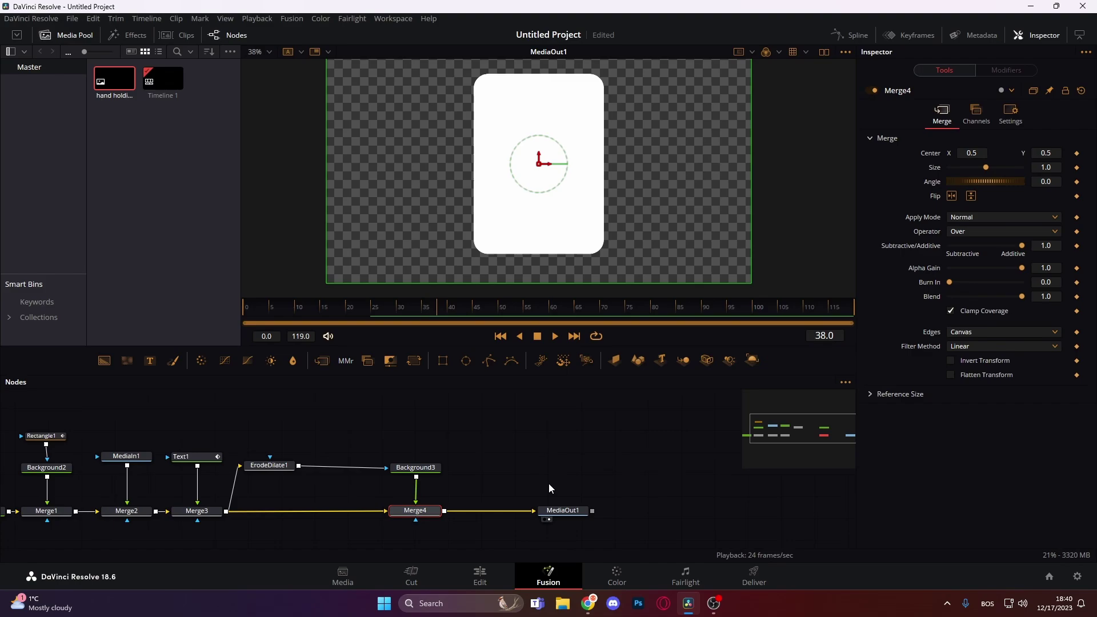
{"action": "left_click", "coordinate": [988, 231]}
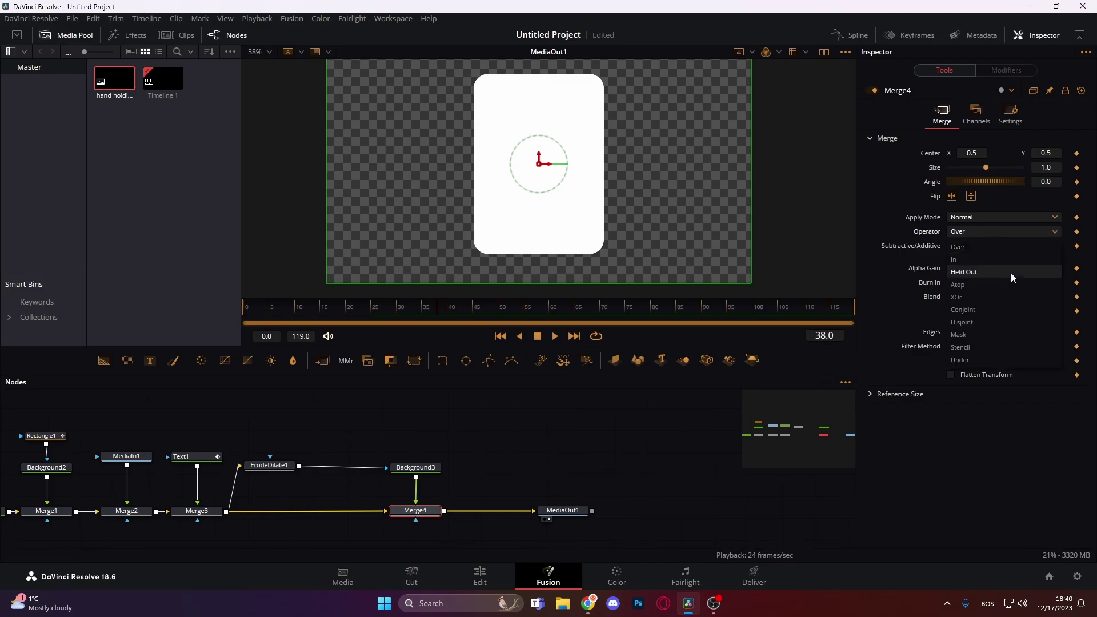
{"action": "left_click", "coordinate": [972, 359]}
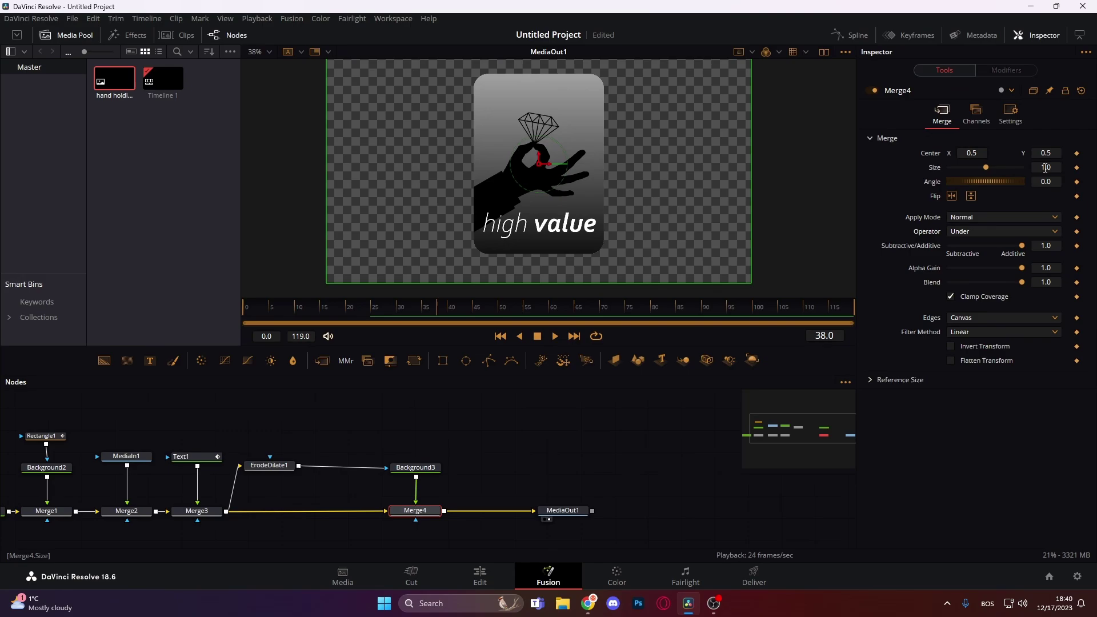
{"action": "left_click_drag", "start_coordinate": [1045, 167], "coordinate": [1051, 167]}
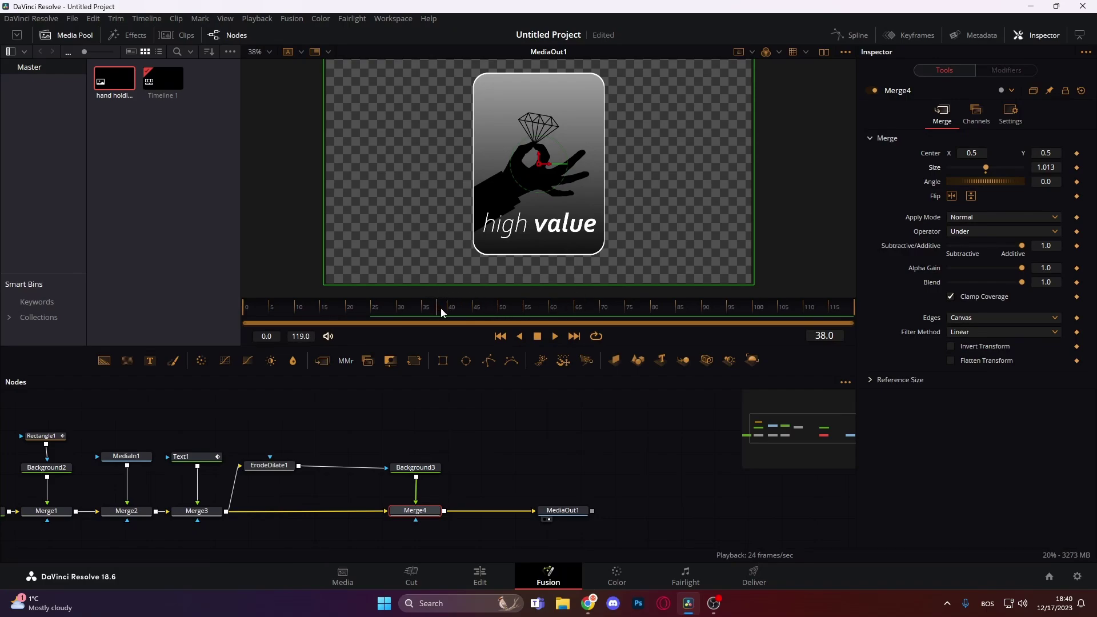
Play the animation from the first frame and tidy MediaOut1, Background3 and Merge4 in the graph
{"action": "left_click", "coordinate": [499, 336]}
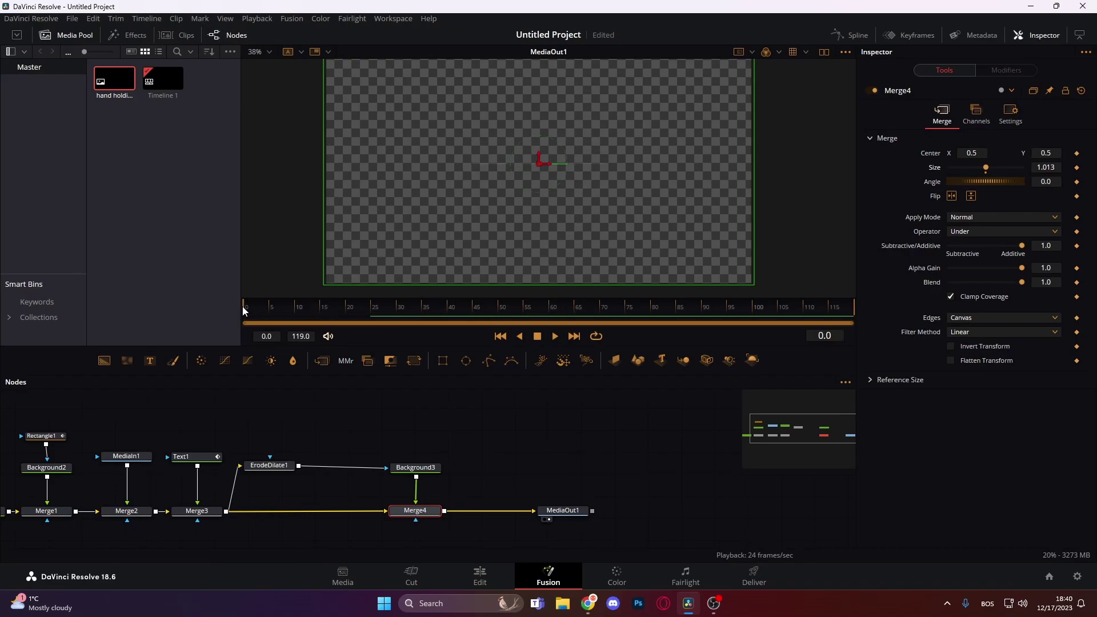
{"action": "left_click", "coordinate": [555, 336]}
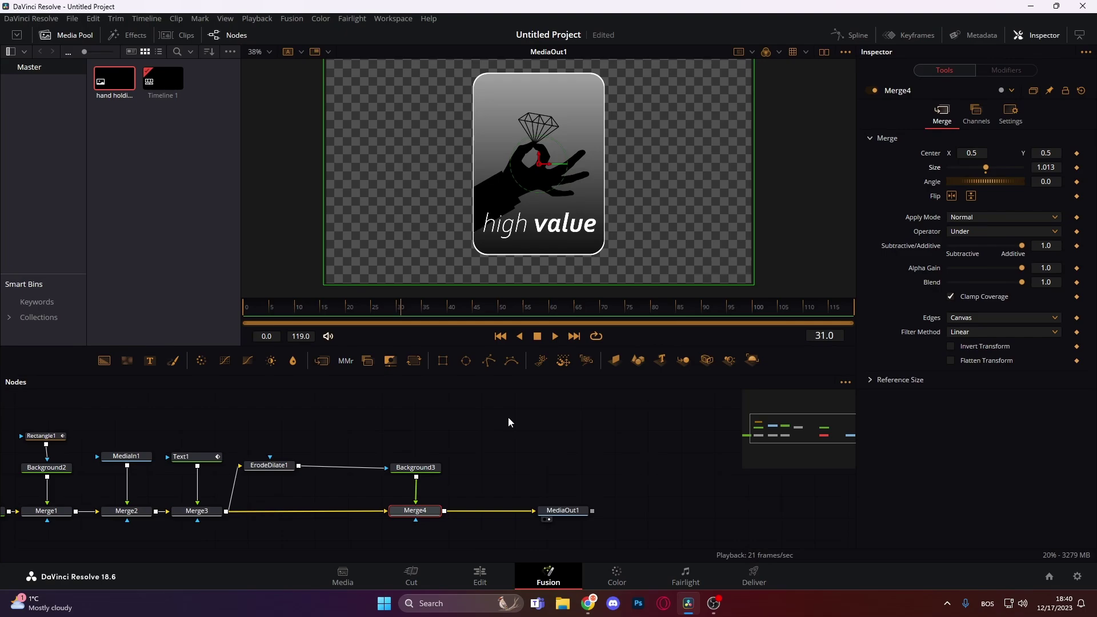
{"action": "left_click_drag", "start_coordinate": [563, 510], "coordinate": [664, 508]}
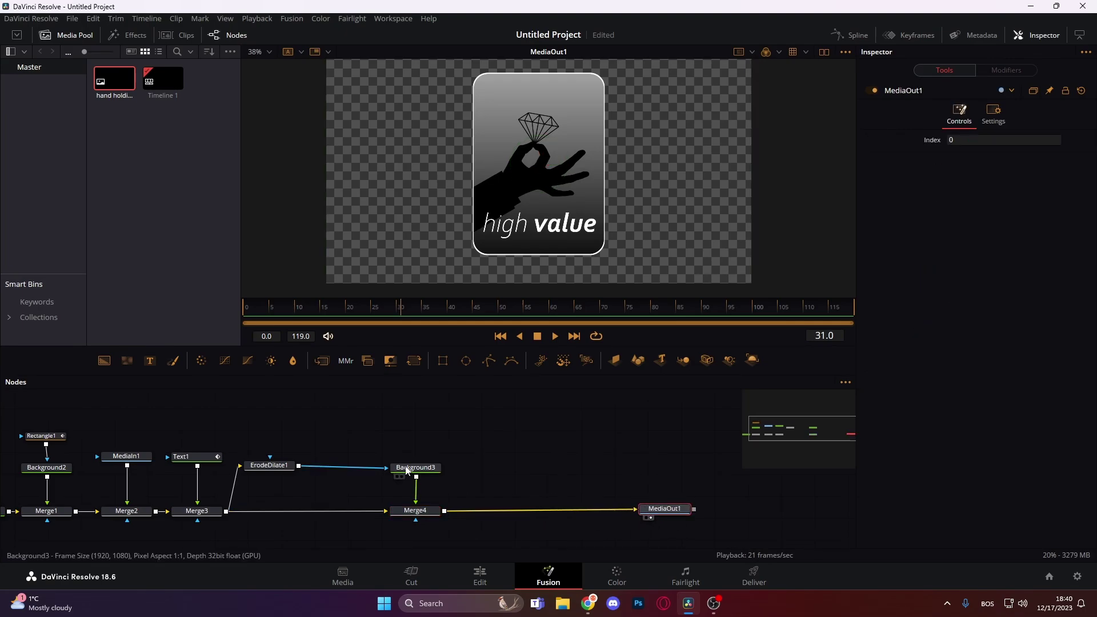
{"action": "left_click_drag", "start_coordinate": [406, 470], "coordinate": [395, 463]}
{"action": "left_click_drag", "start_coordinate": [427, 514], "coordinate": [416, 514]}
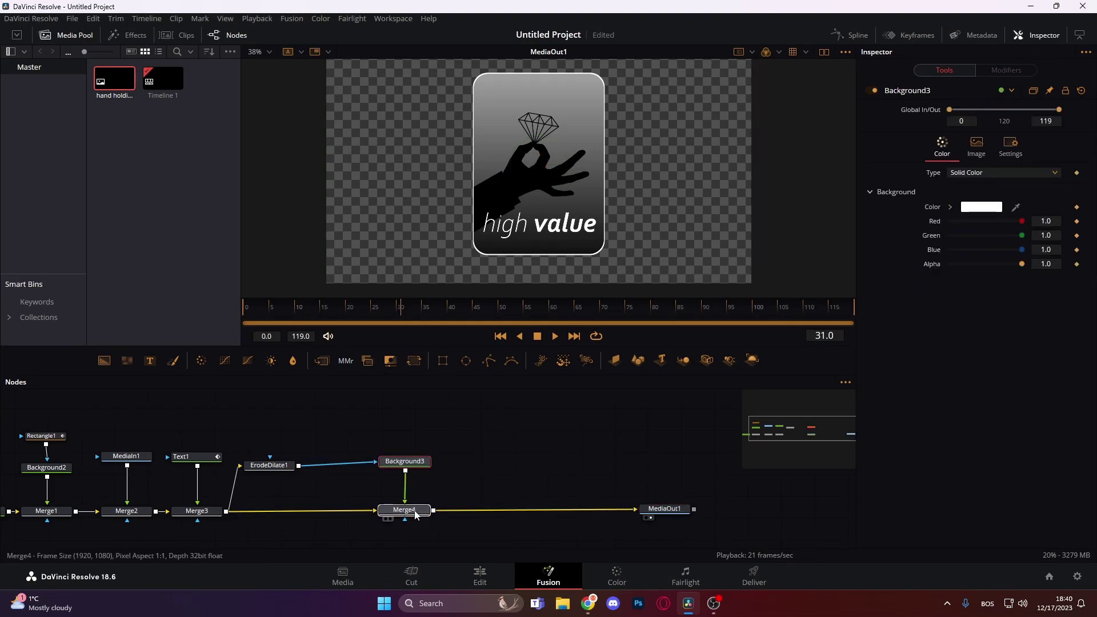
{"action": "left_click_drag", "start_coordinate": [593, 450], "coordinate": [421, 421]}
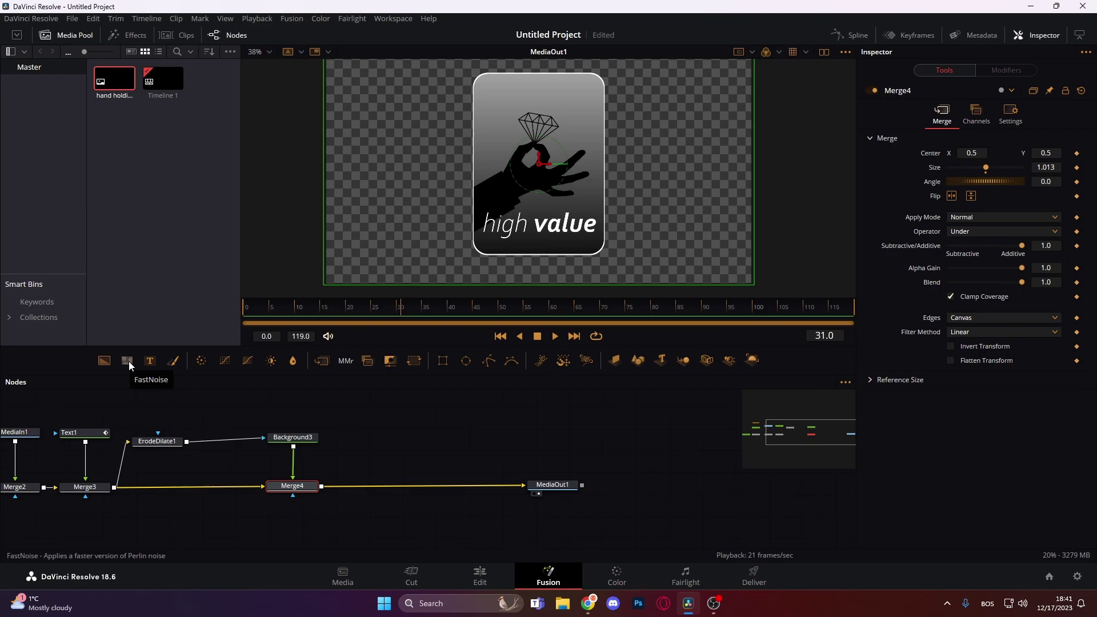
Add a FastNoise node and insert a Displace node after Merge4
{"action": "left_click_drag", "start_coordinate": [129, 361], "coordinate": [380, 437]}
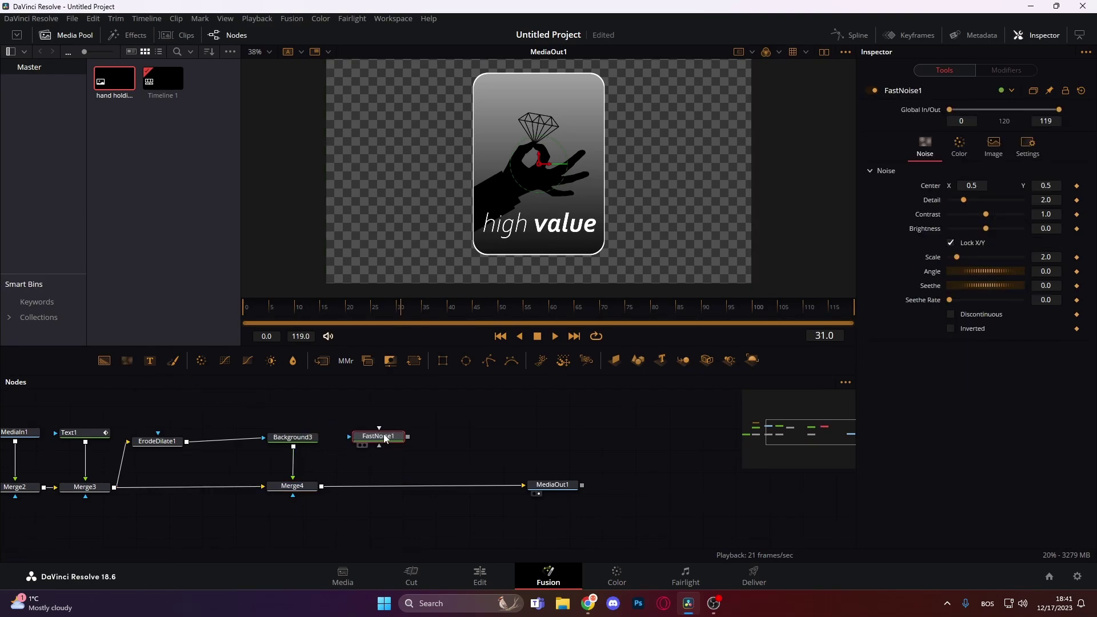
{"action": "left_click", "coordinate": [309, 487]}
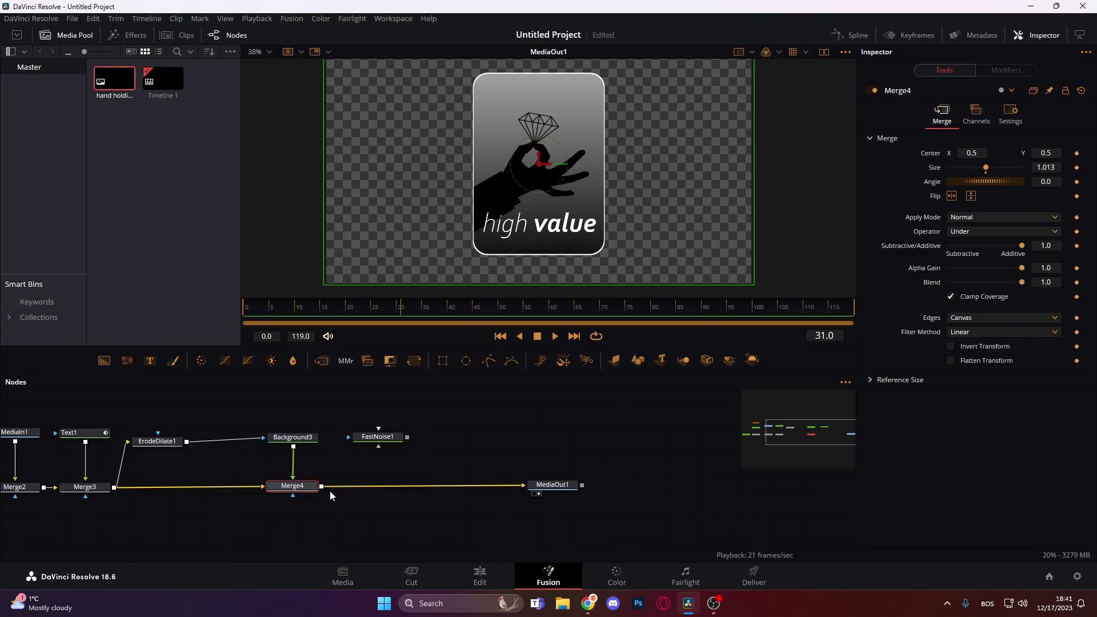
{"action": "key", "text": "shift+space"}
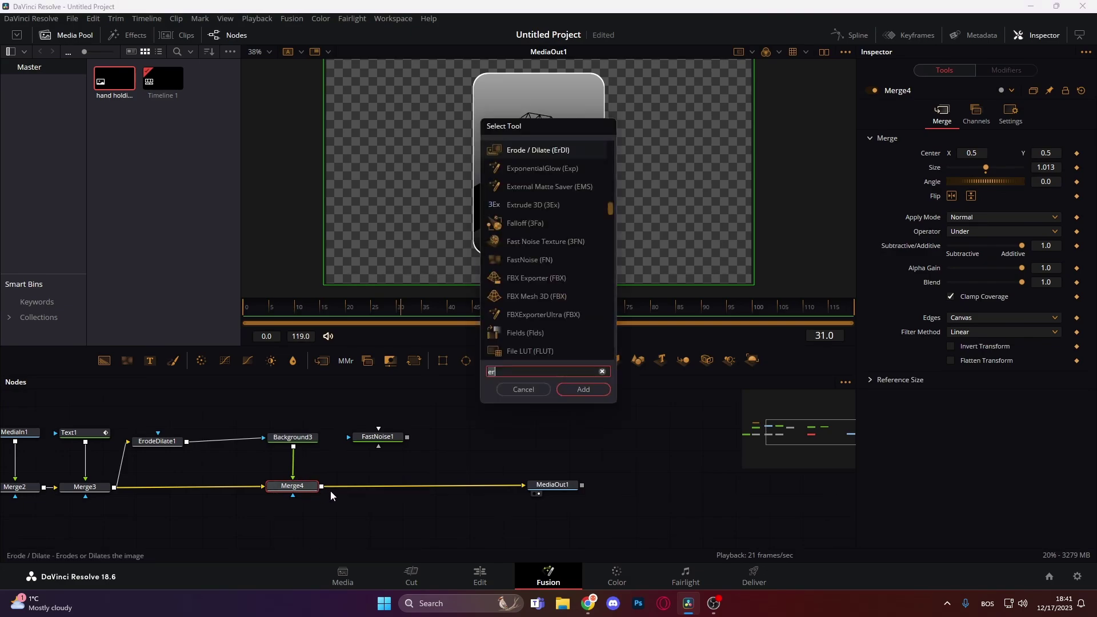
{"action": "type", "text": "dis"}
{"action": "key", "text": "Down"}
{"action": "key", "text": "Down"}
{"action": "key", "text": "Return"}
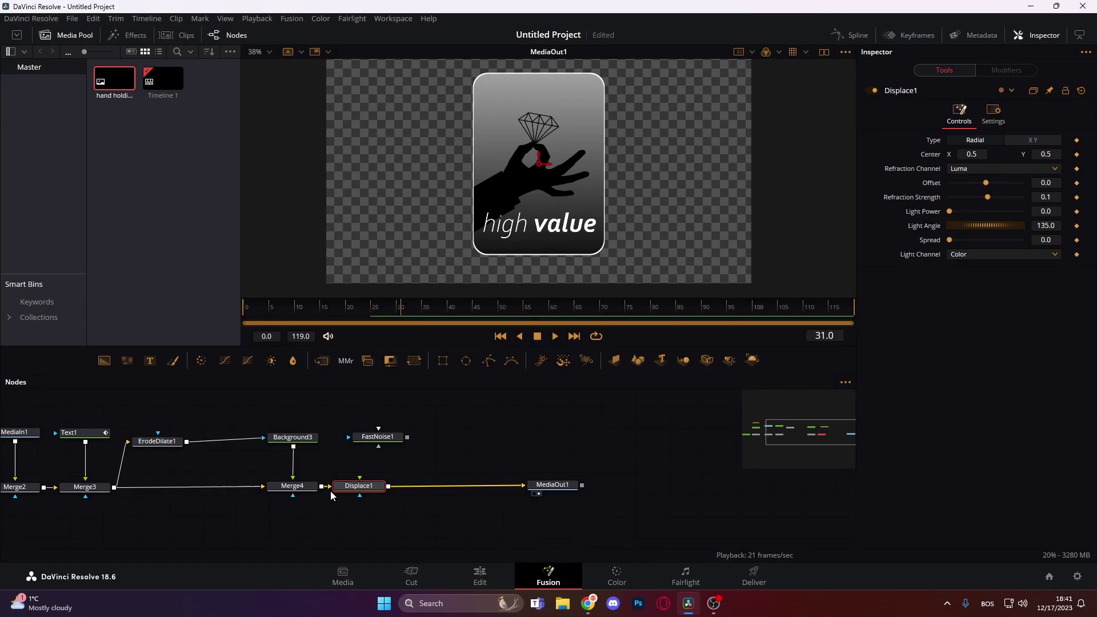
{"action": "left_click_drag", "start_coordinate": [367, 493], "coordinate": [376, 495]}
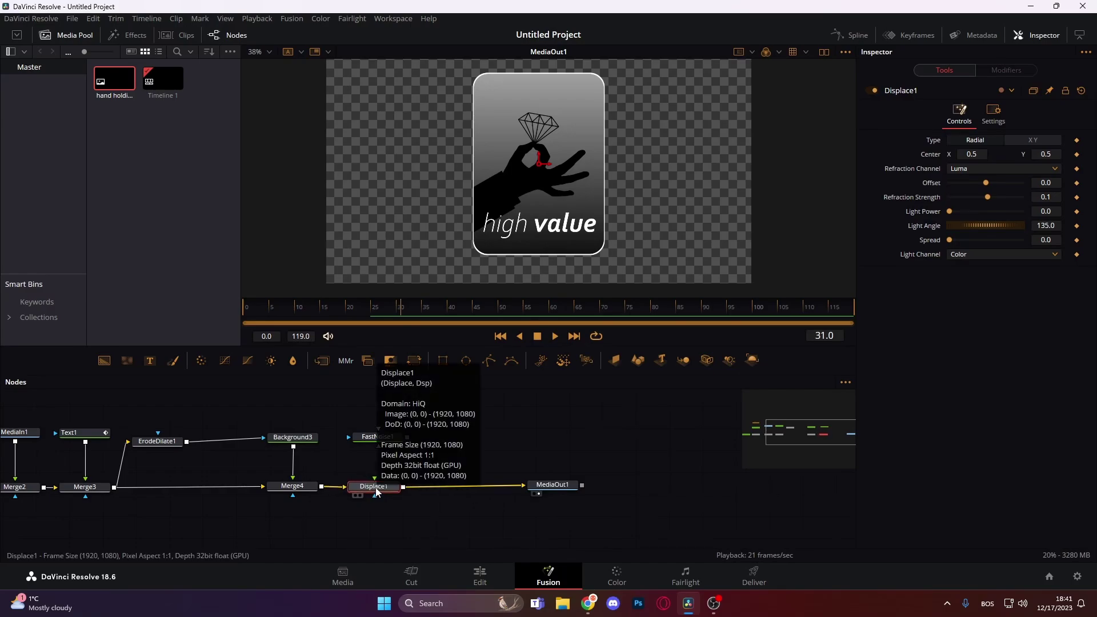
Connect FastNoise1's output to Displace1 as its displacement source
{"action": "key", "text": "shift+space"}
{"action": "type", "text": "dis"}
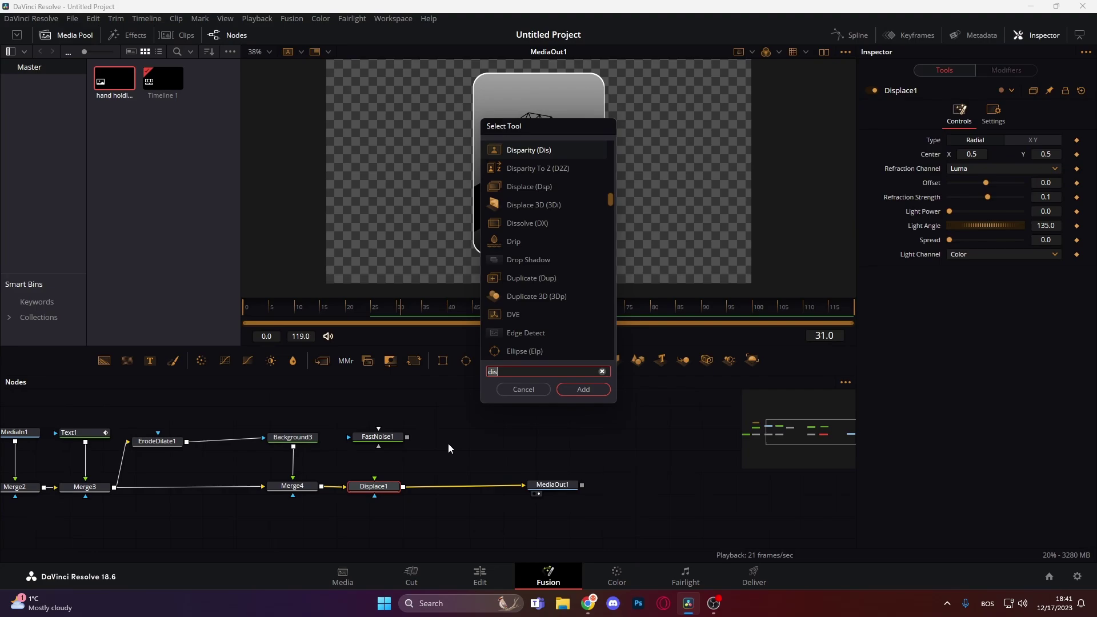
{"action": "left_click", "coordinate": [523, 389]}
{"action": "left_click_drag", "start_coordinate": [374, 487], "coordinate": [382, 485]}
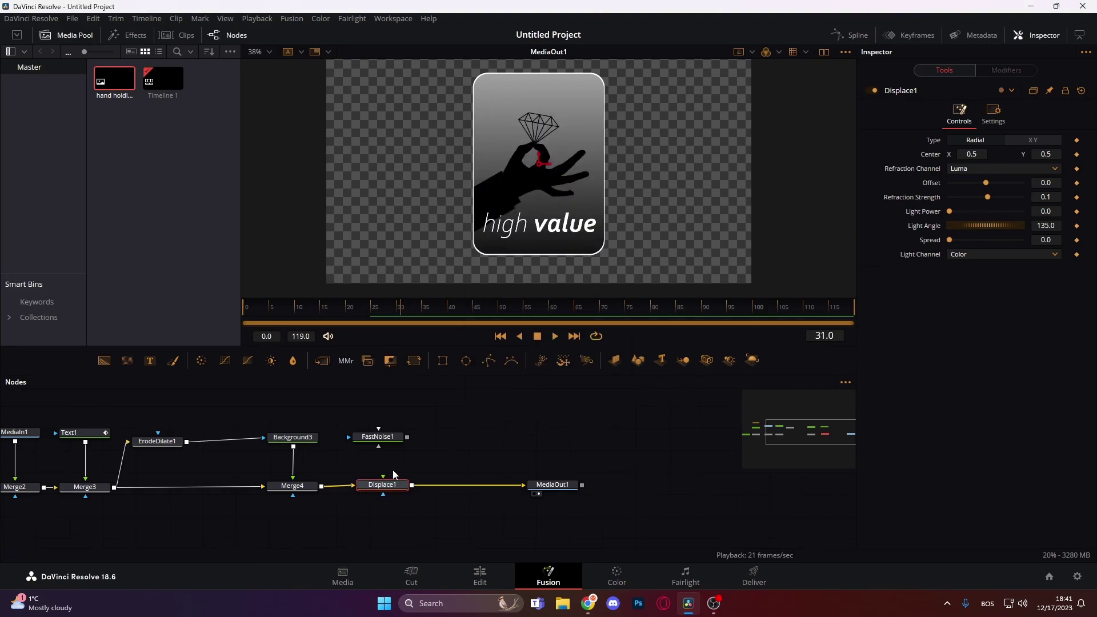
{"action": "left_click_drag", "start_coordinate": [408, 438], "coordinate": [383, 479]}
{"action": "left_click", "coordinate": [392, 439]}
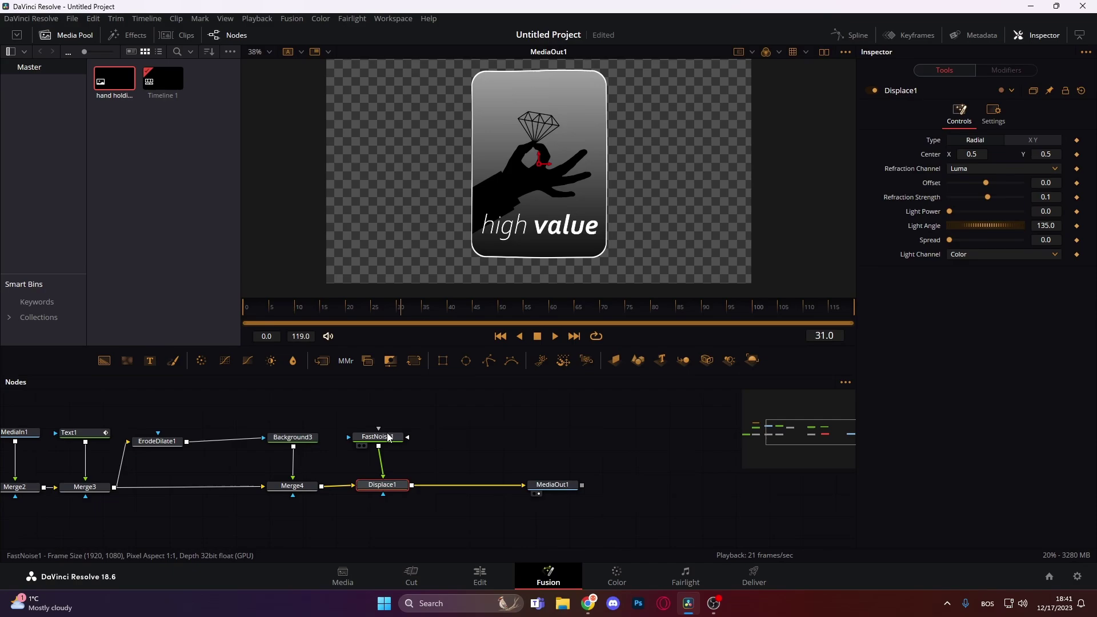
Give FastNoise1 Seethe 0.246 and Seethe Rate 0.087, then preview the composition from the start
{"action": "left_click_drag", "start_coordinate": [392, 440], "coordinate": [394, 441]}
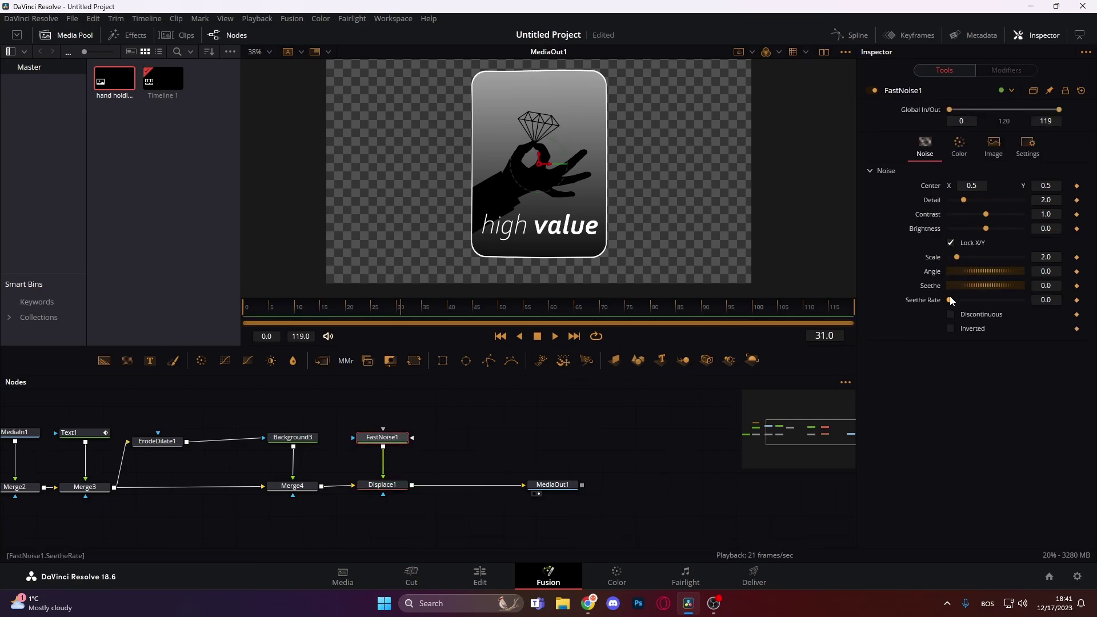
{"action": "left_click_drag", "start_coordinate": [950, 300], "coordinate": [982, 286]}
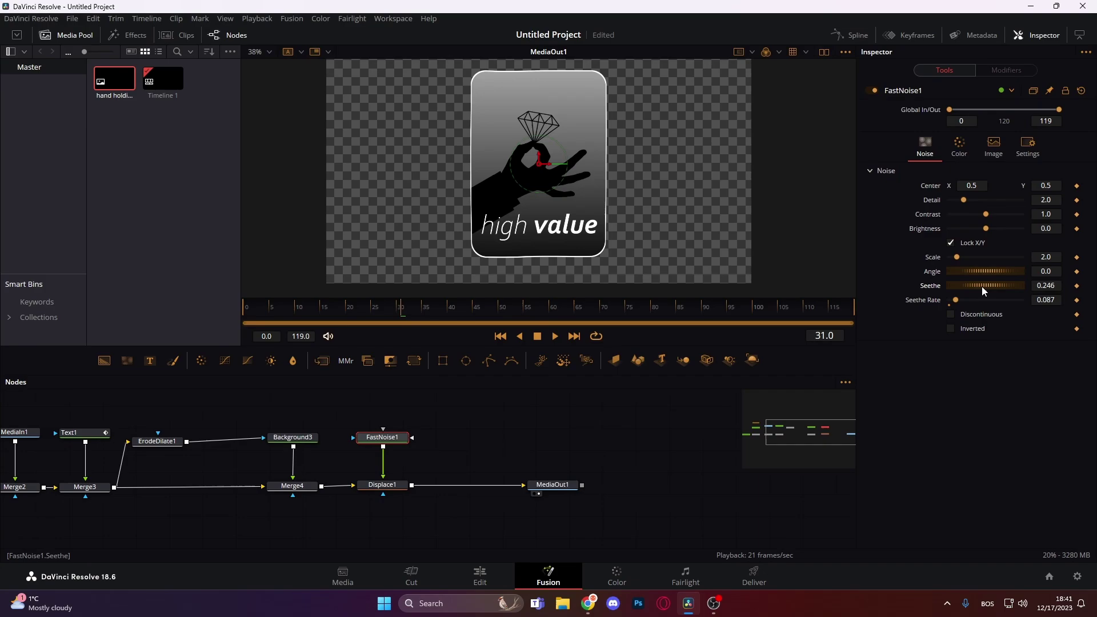
{"action": "left_click", "coordinate": [289, 310]}
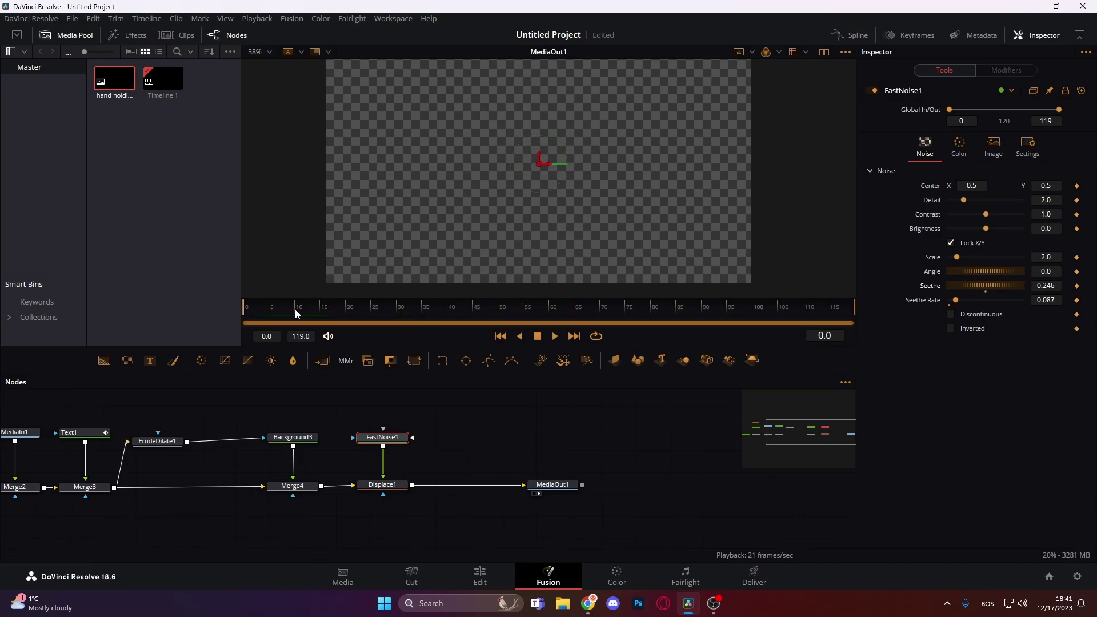
{"action": "left_click", "coordinate": [554, 337]}
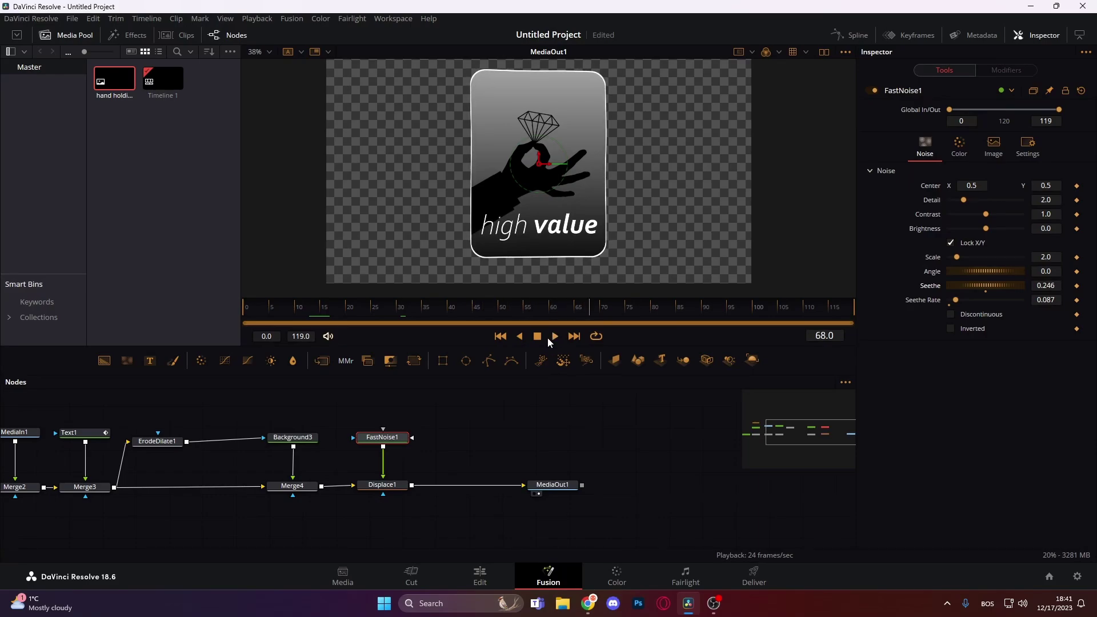
{"action": "left_click", "coordinate": [541, 340]}
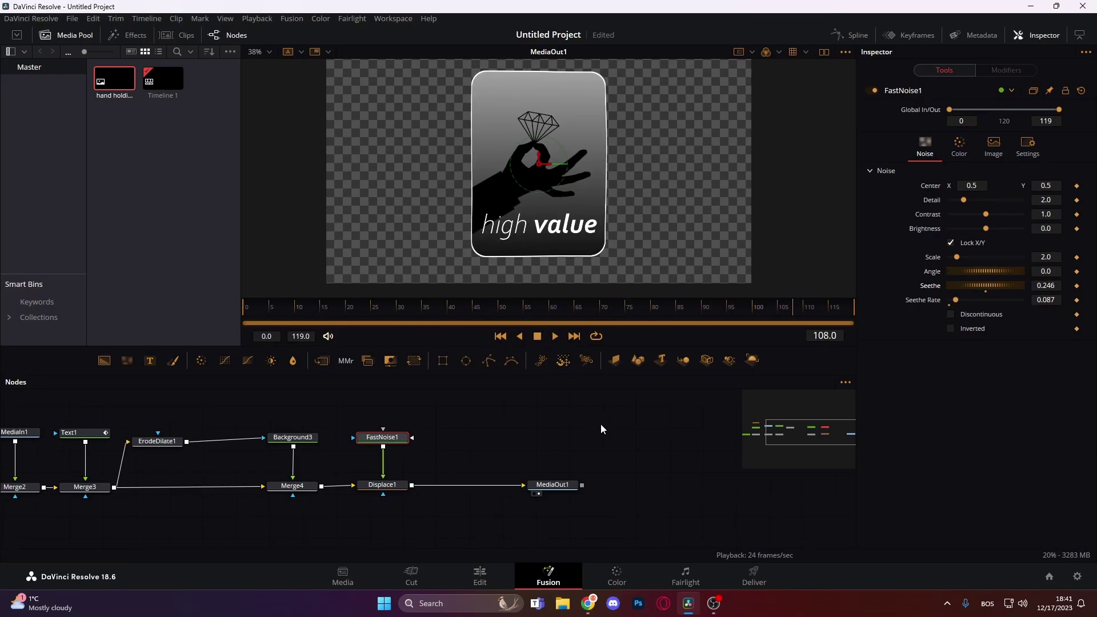
{"action": "left_click_drag", "start_coordinate": [556, 490], "coordinate": [587, 490]}
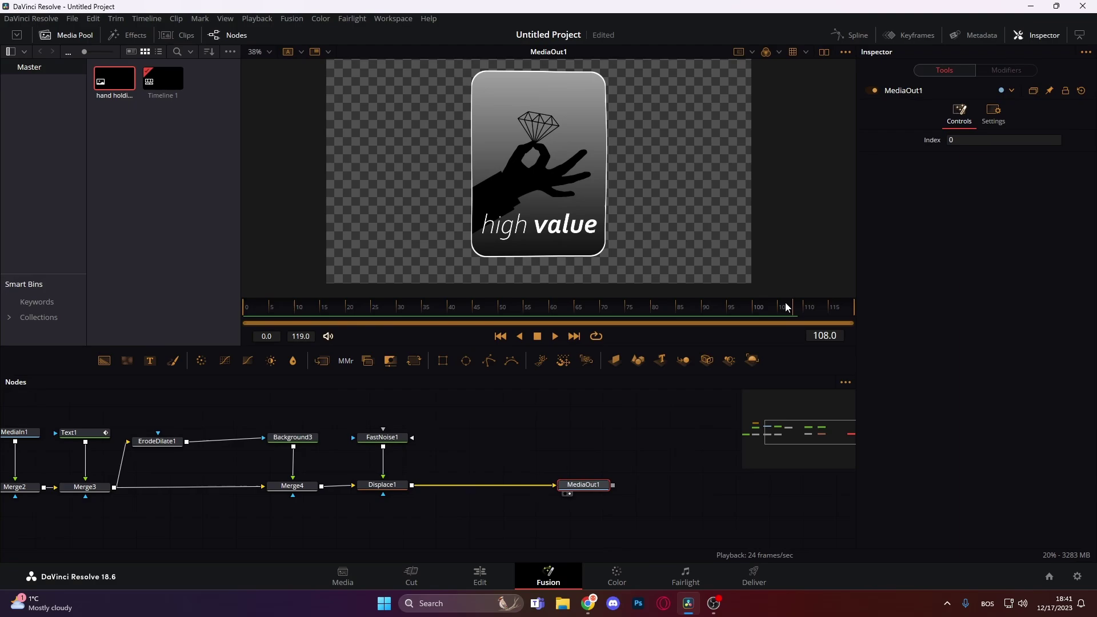
{"action": "left_click_drag", "start_coordinate": [789, 307], "coordinate": [386, 307]}
{"action": "left_click", "coordinate": [382, 486]}
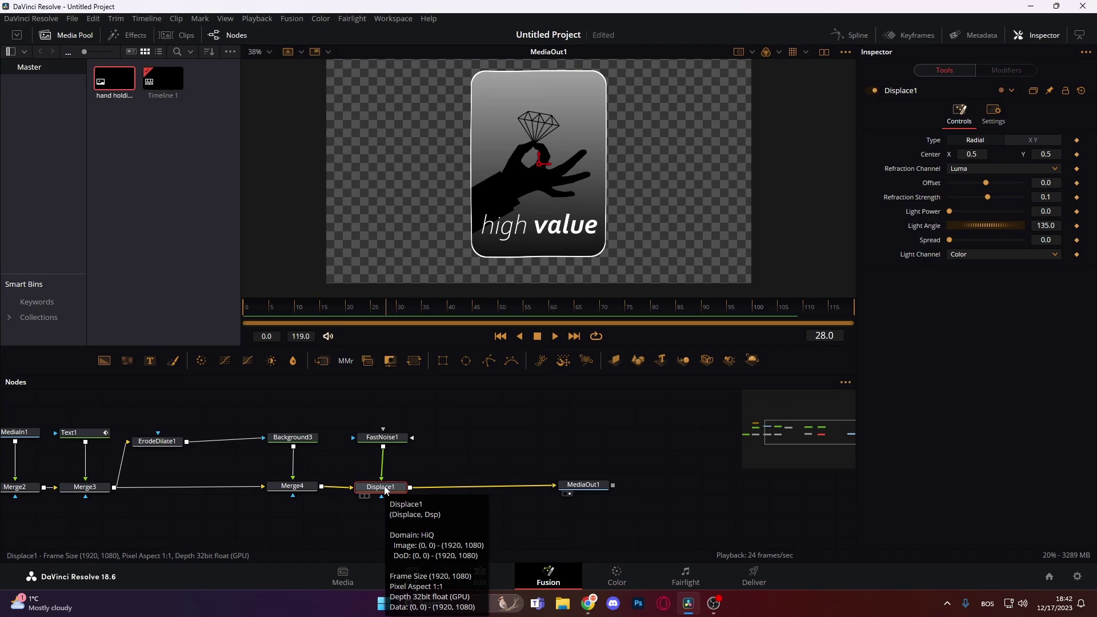
Insert a Transform node after Displace1 via the 'trans' tool search
{"action": "key", "text": "shift+space"}
{"action": "type", "text": "trans"}
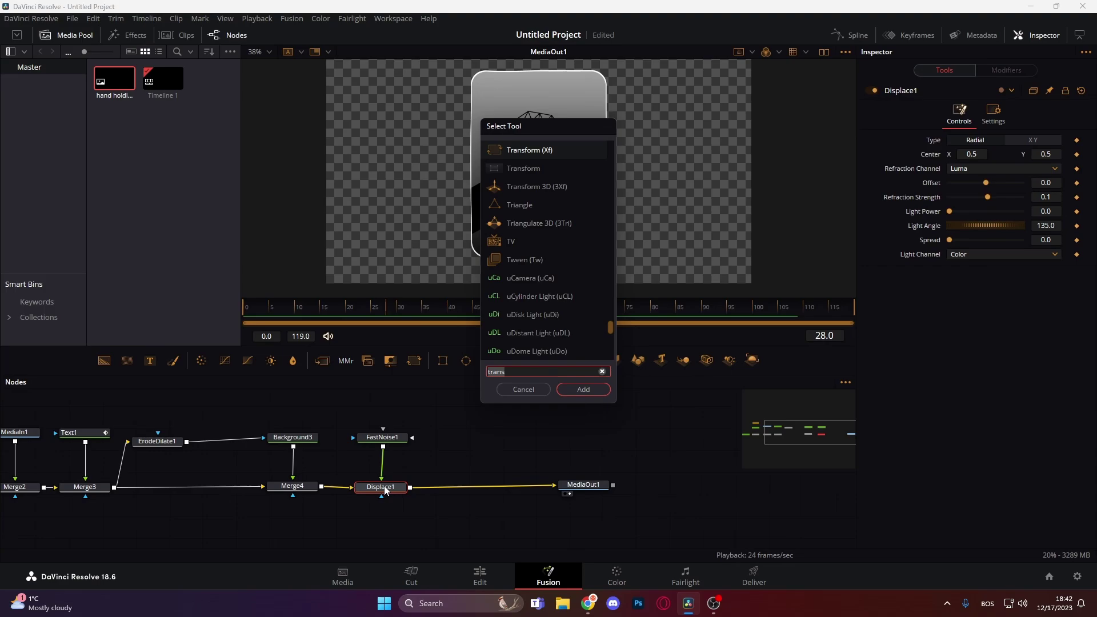
{"action": "key", "text": "Down"}
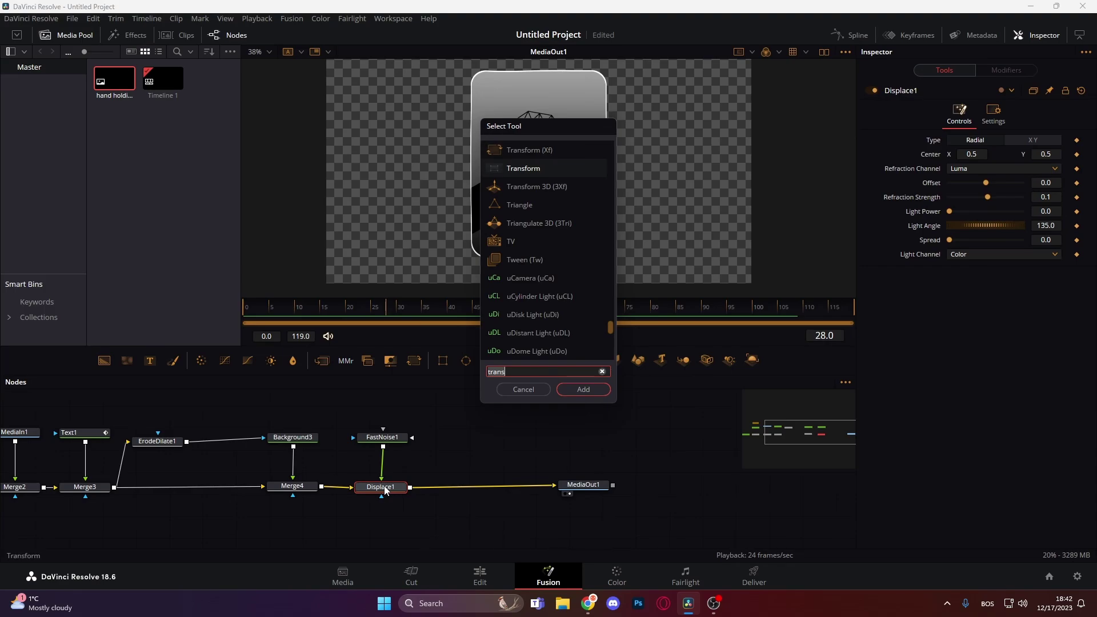
{"action": "key", "text": "Return"}
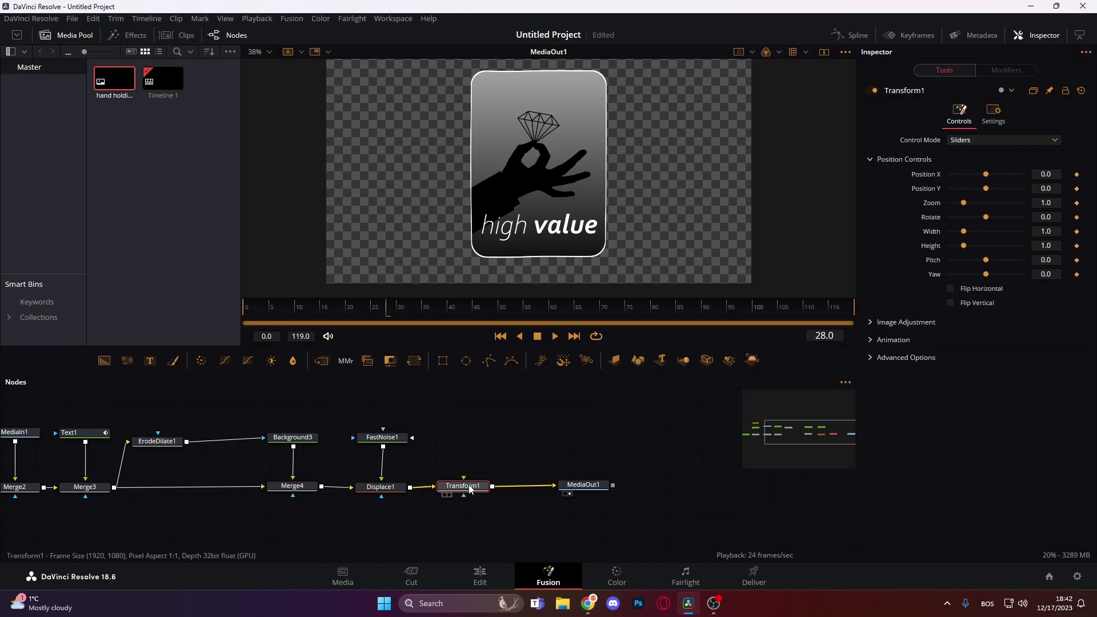
{"action": "left_click_drag", "start_coordinate": [469, 489], "coordinate": [473, 490]}
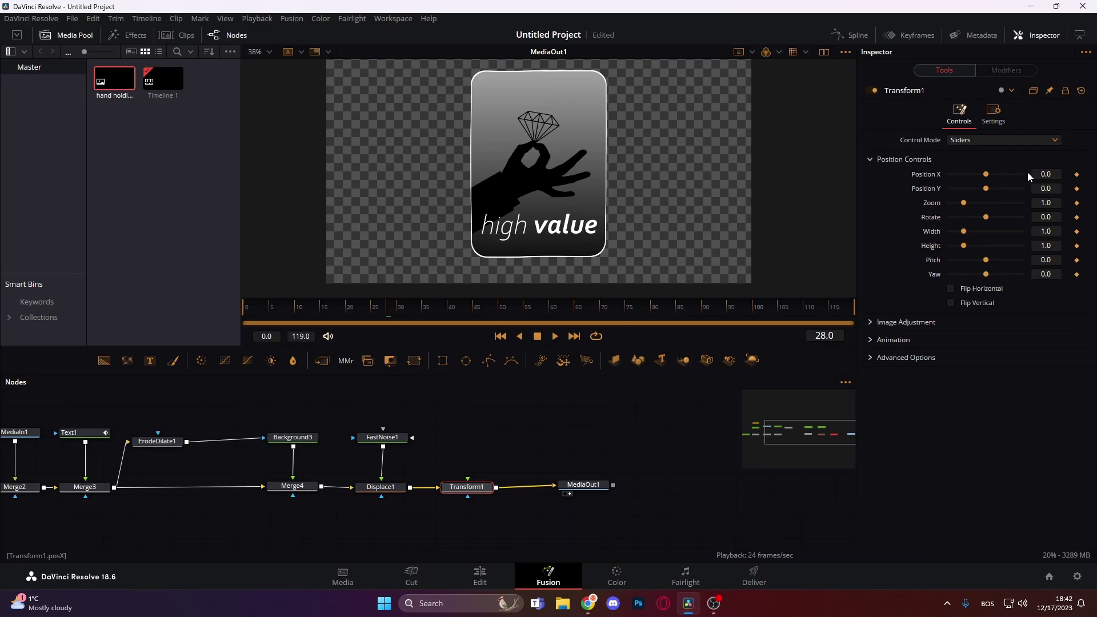
Keyframe Position X at frame 25, then set it to -0.281 at frame 40
{"action": "left_click_drag", "start_coordinate": [371, 312], "coordinate": [375, 318]}
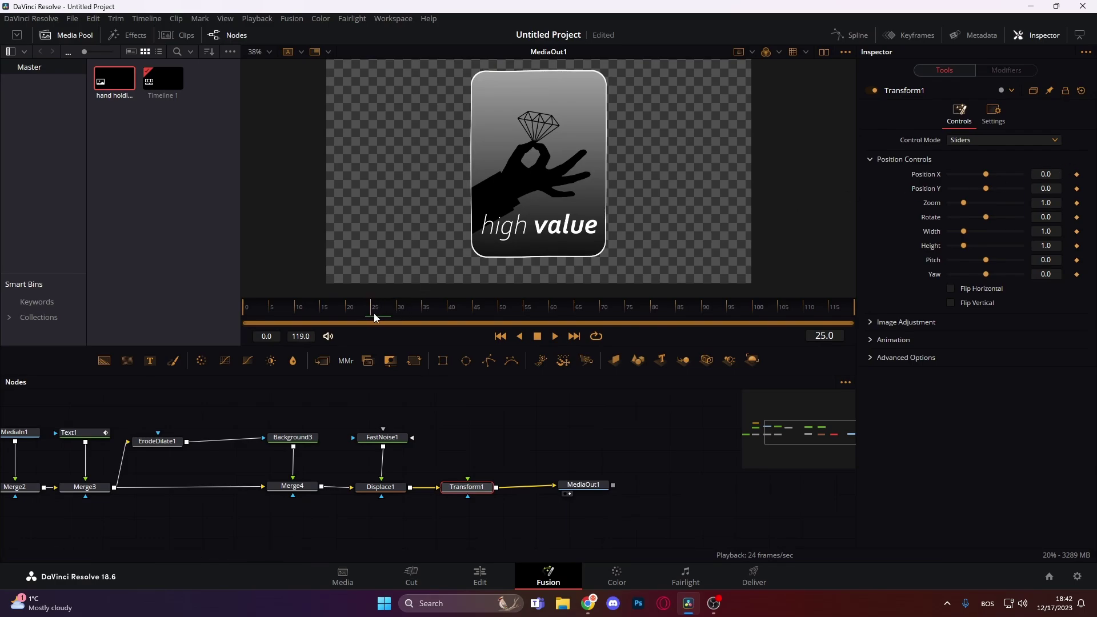
{"action": "left_click", "coordinate": [1076, 175]}
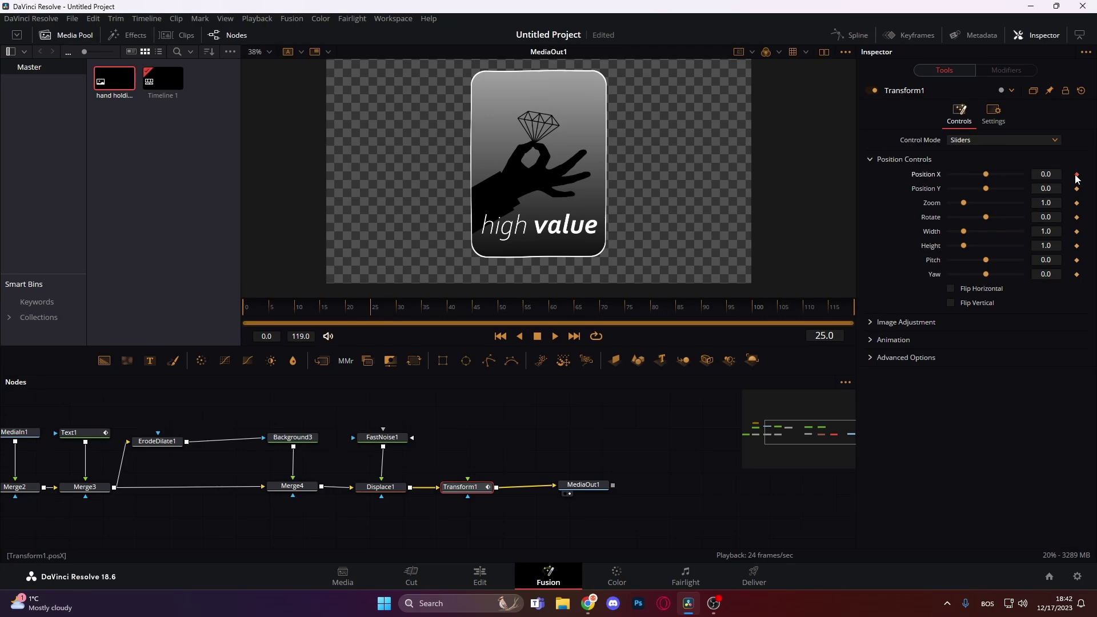
{"action": "left_click", "coordinate": [450, 318]}
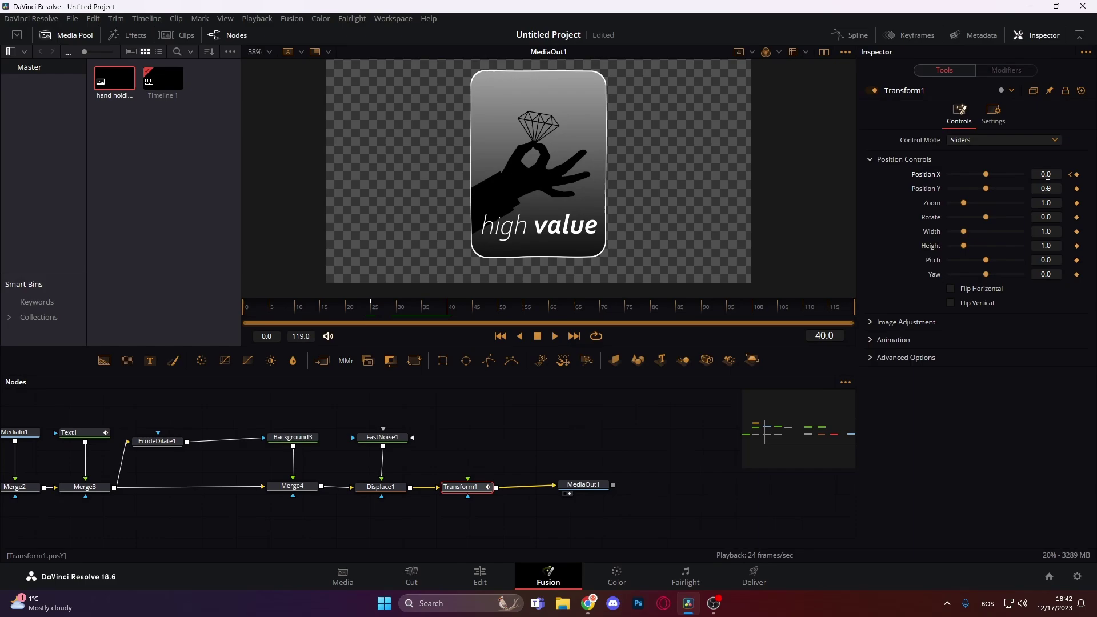
{"action": "left_click_drag", "start_coordinate": [986, 173], "coordinate": [965, 179]}
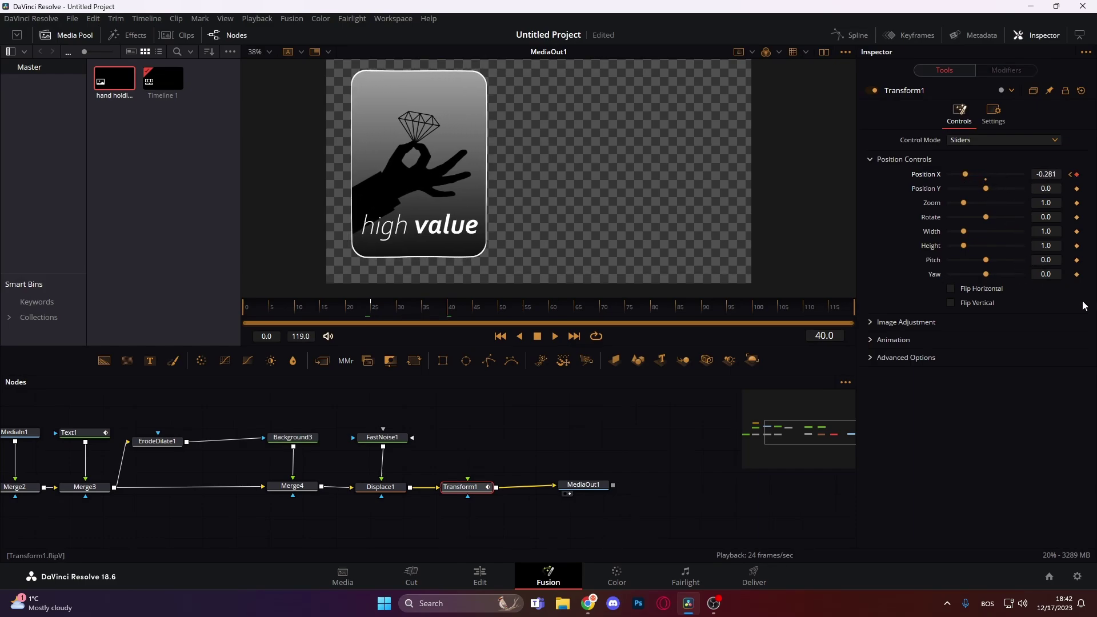
Keyframe Yaw at frame 25, then raise it to 0.29 at frame 40
{"action": "left_click_drag", "start_coordinate": [464, 317], "coordinate": [375, 316]}
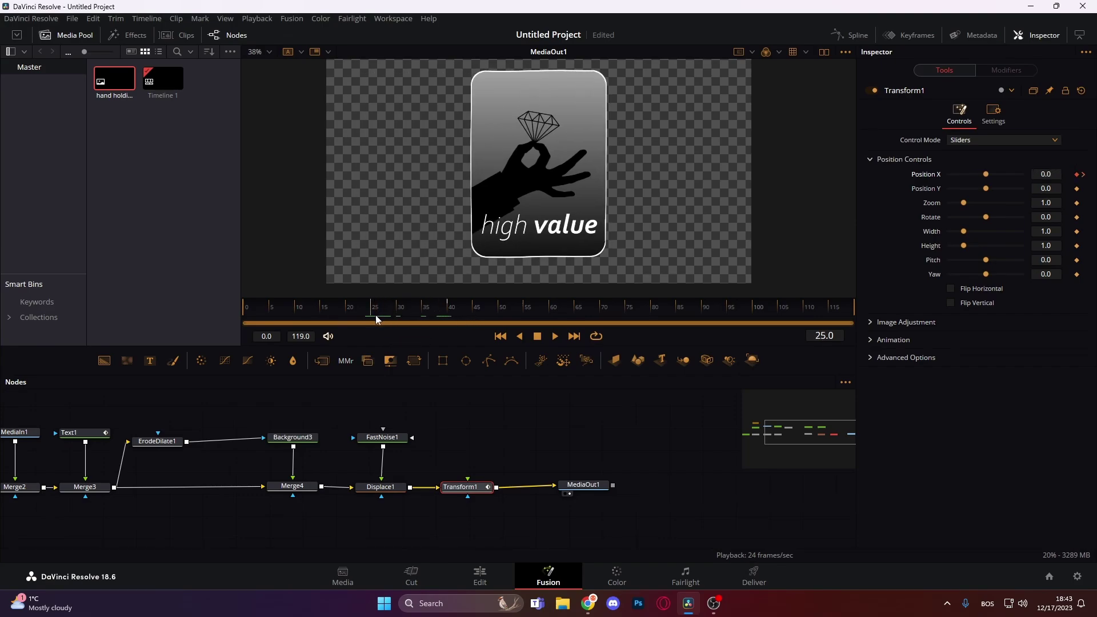
{"action": "left_click", "coordinate": [1077, 275]}
{"action": "left_click_drag", "start_coordinate": [437, 313], "coordinate": [452, 309]}
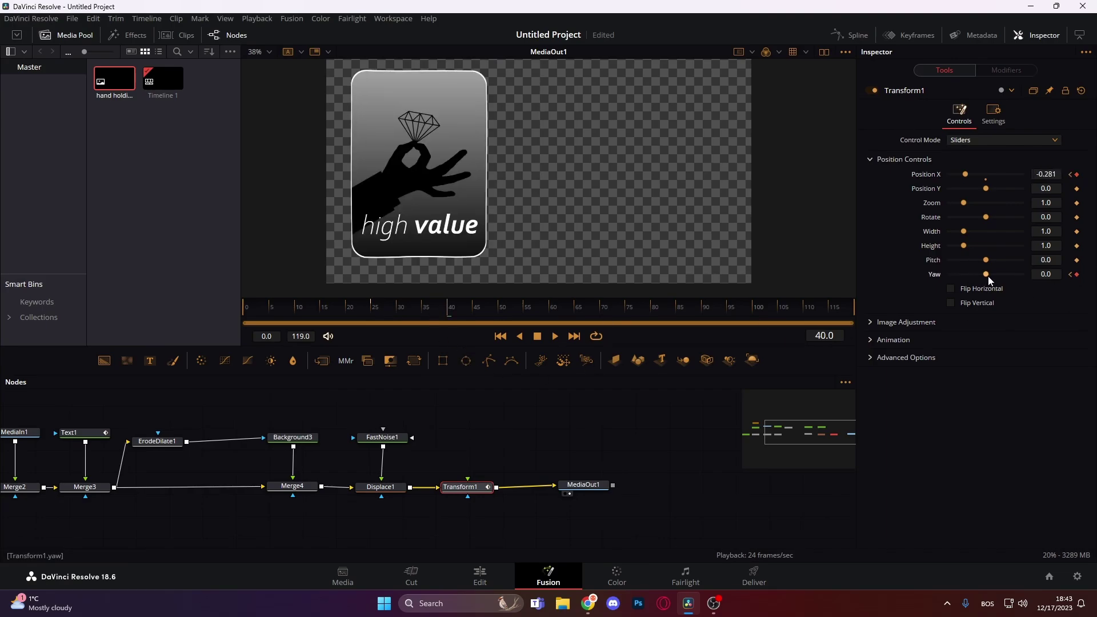
{"action": "left_click_drag", "start_coordinate": [989, 276], "coordinate": [994, 276]}
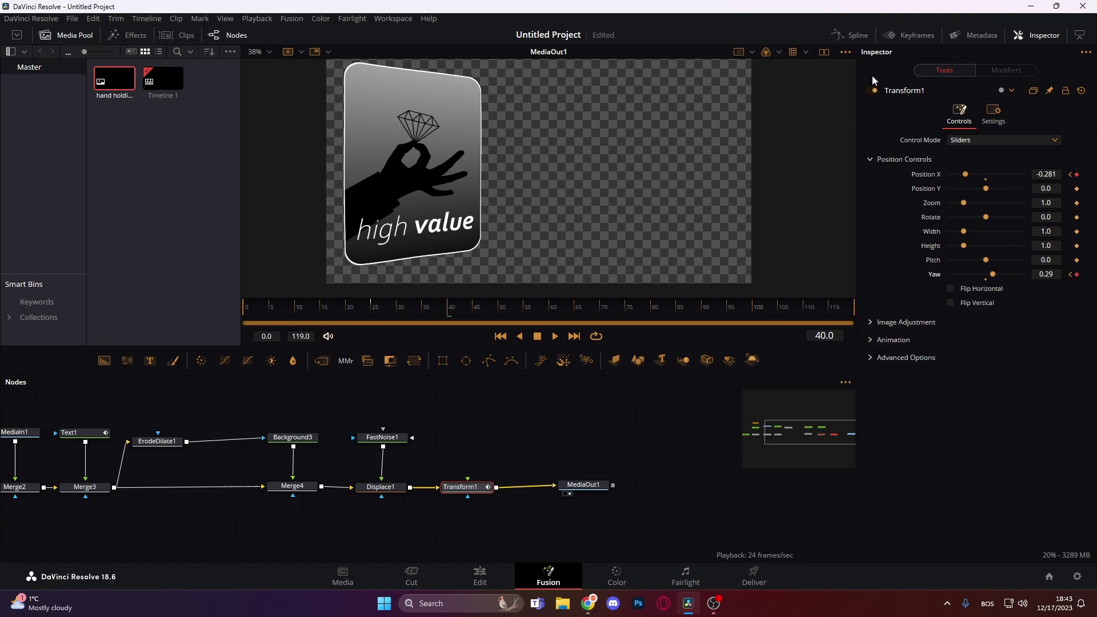
Show Transform1's curves fitted in the spline editor and smooth all keyframes
{"action": "left_click", "coordinate": [857, 35]}
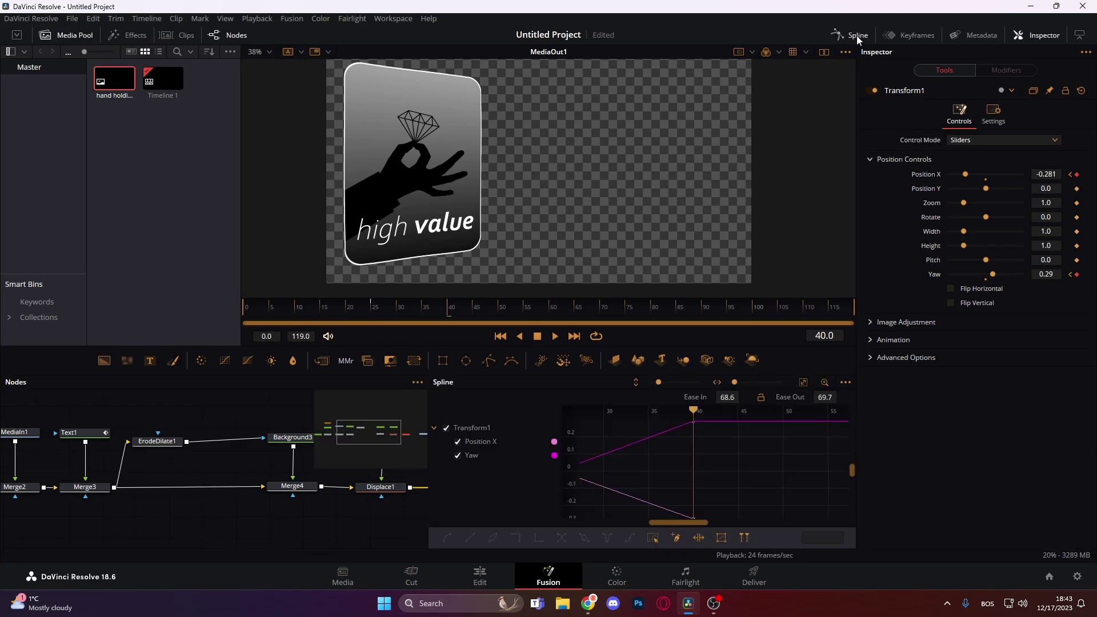
{"action": "left_click", "coordinate": [804, 382]}
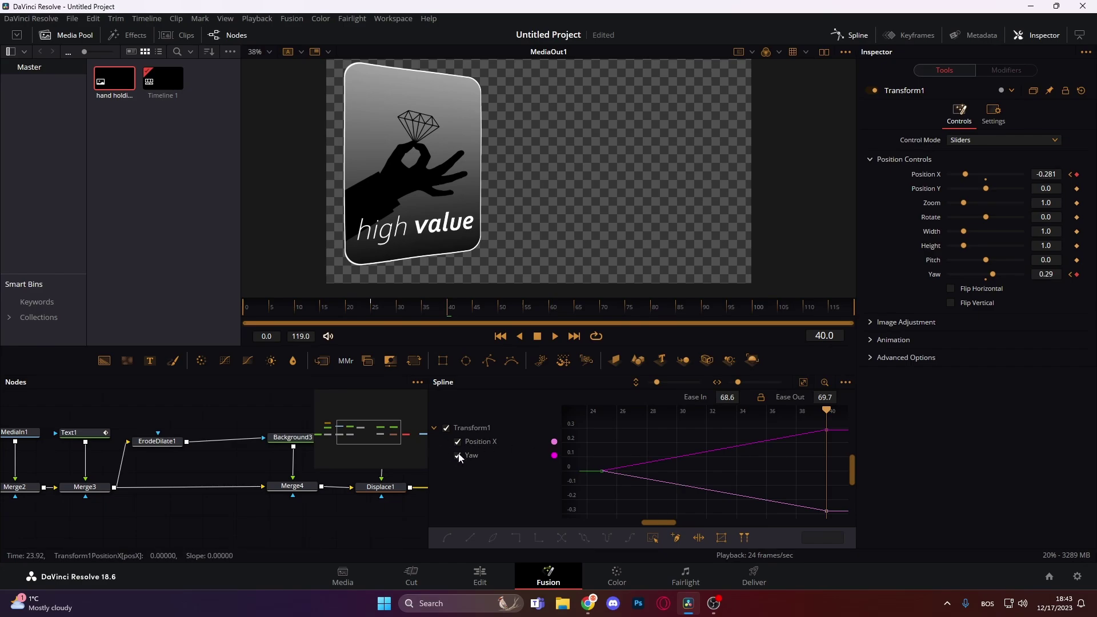
{"action": "left_click", "coordinate": [654, 540]}
{"action": "key", "text": "s"}
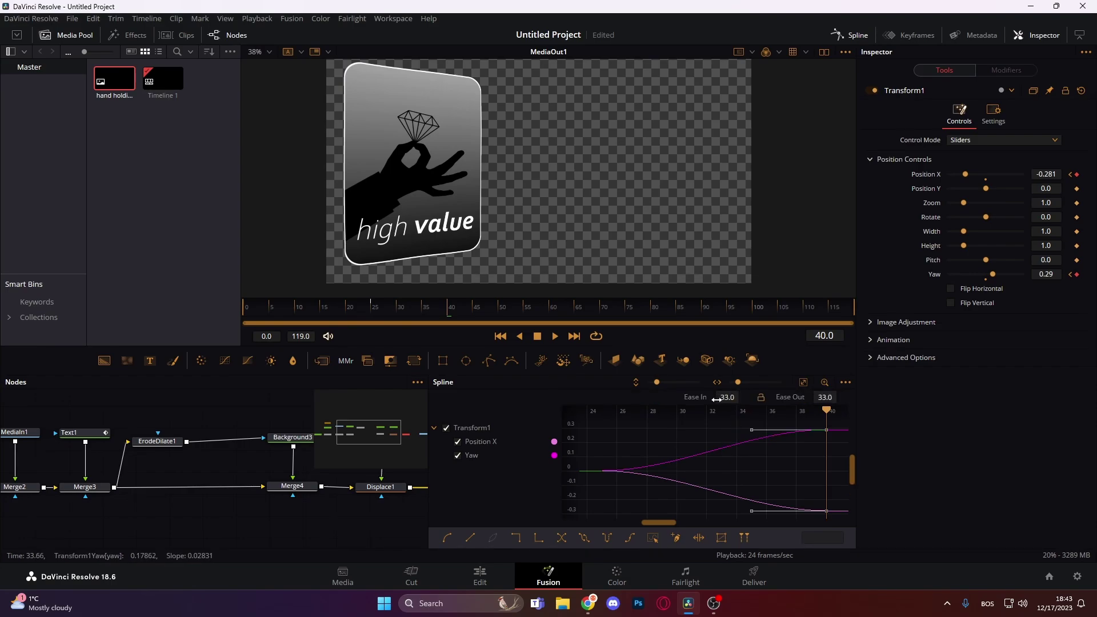
Set Ease In 53.1 and Ease Out 59.2, then replay from frame 0
{"action": "left_click_drag", "start_coordinate": [703, 397], "coordinate": [834, 401]}
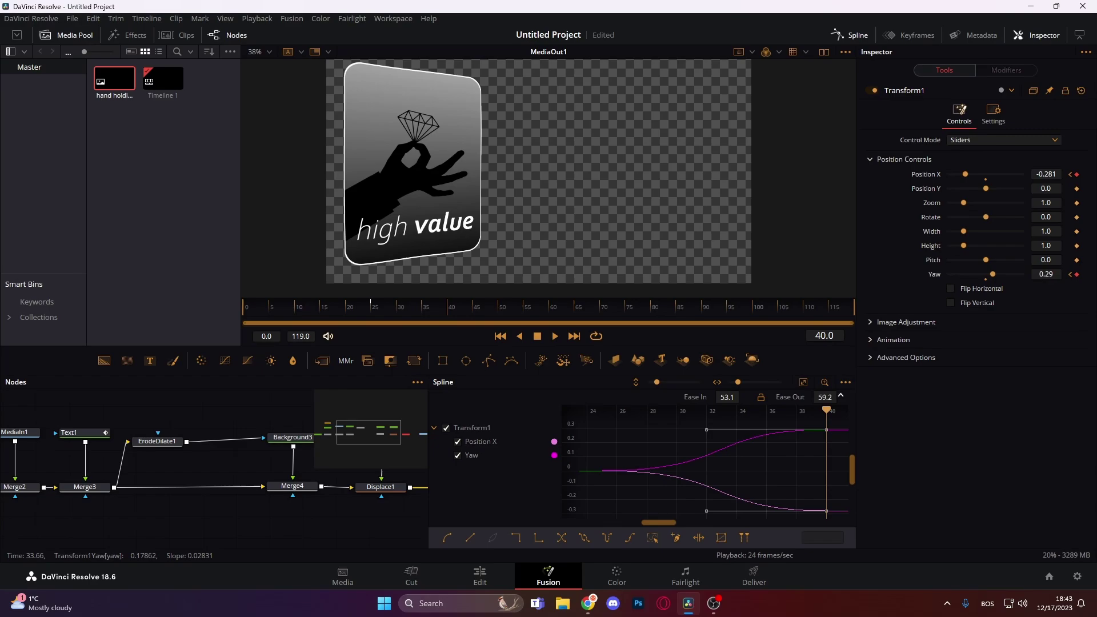
{"action": "left_click_drag", "start_coordinate": [423, 311], "coordinate": [198, 310]}
{"action": "key", "text": "space"}
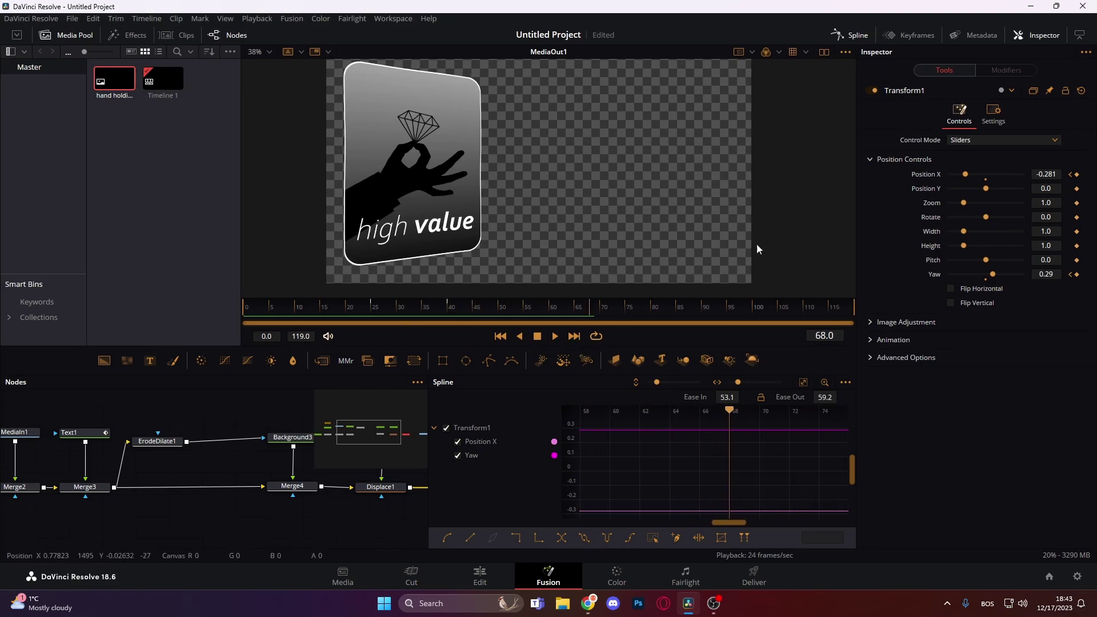
On the Edit page, play and stop Timeline 1's Fusion Composition clip showing the card
{"action": "key", "text": "shift+4"}
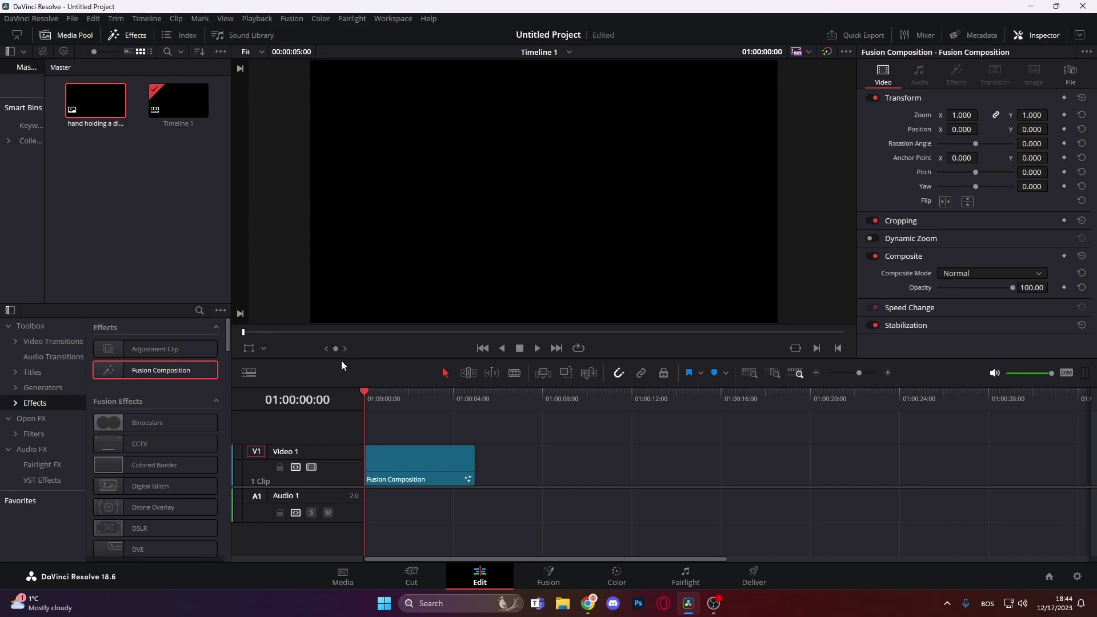
{"action": "key", "text": "space"}
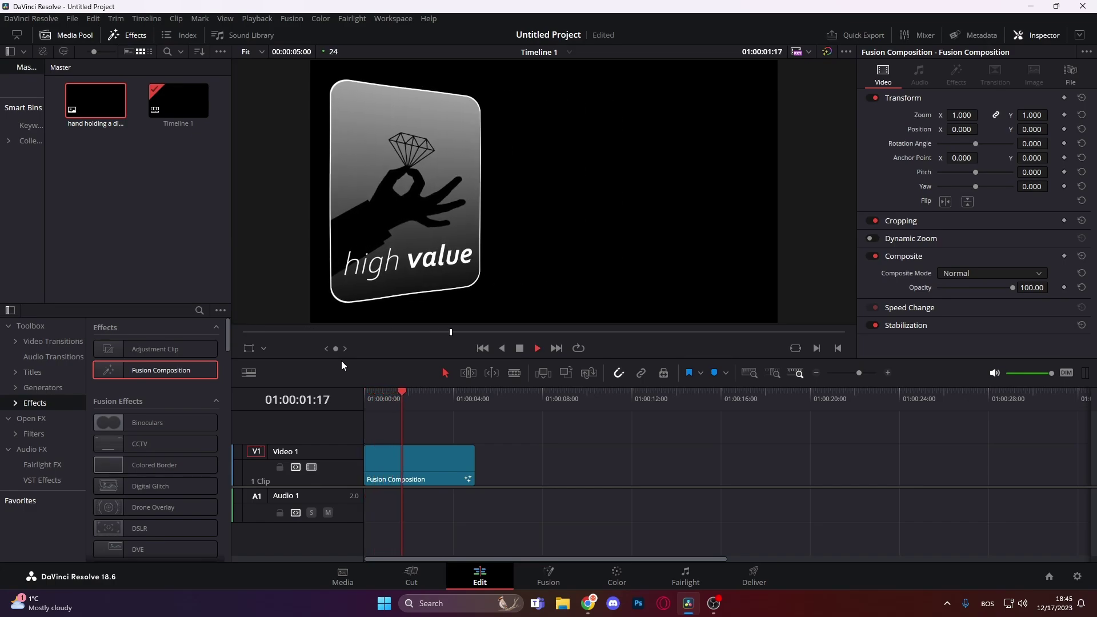
{"action": "key", "text": "space"}
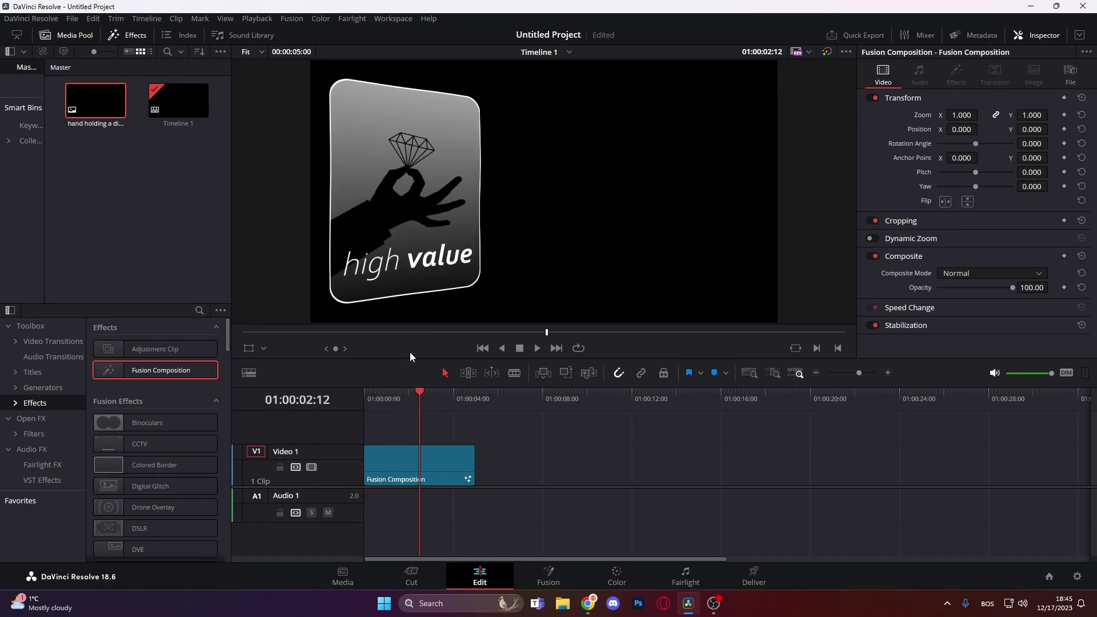